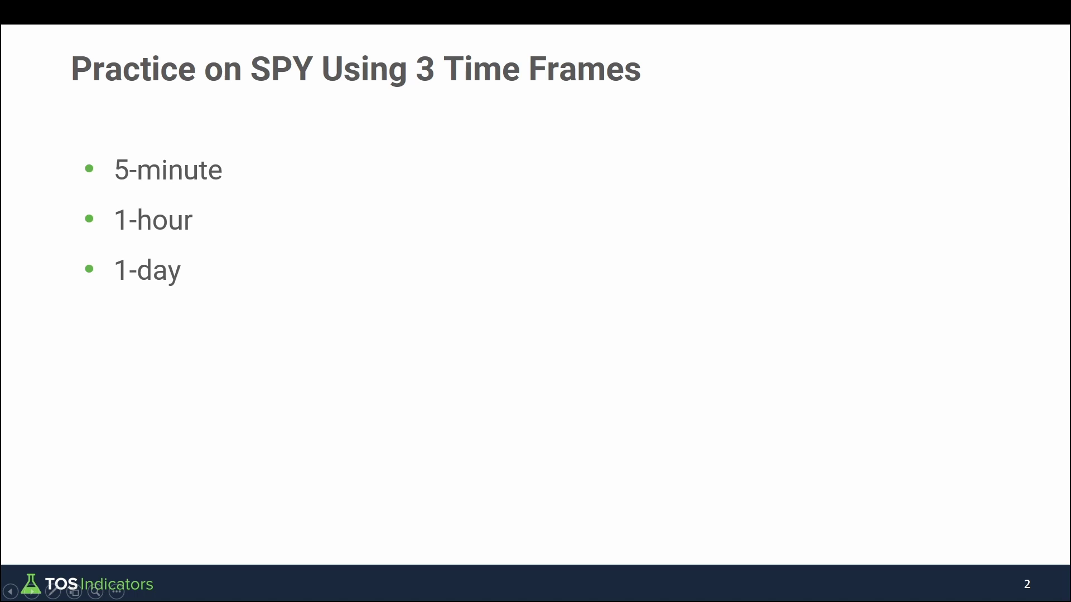
pyautogui.press('Right')
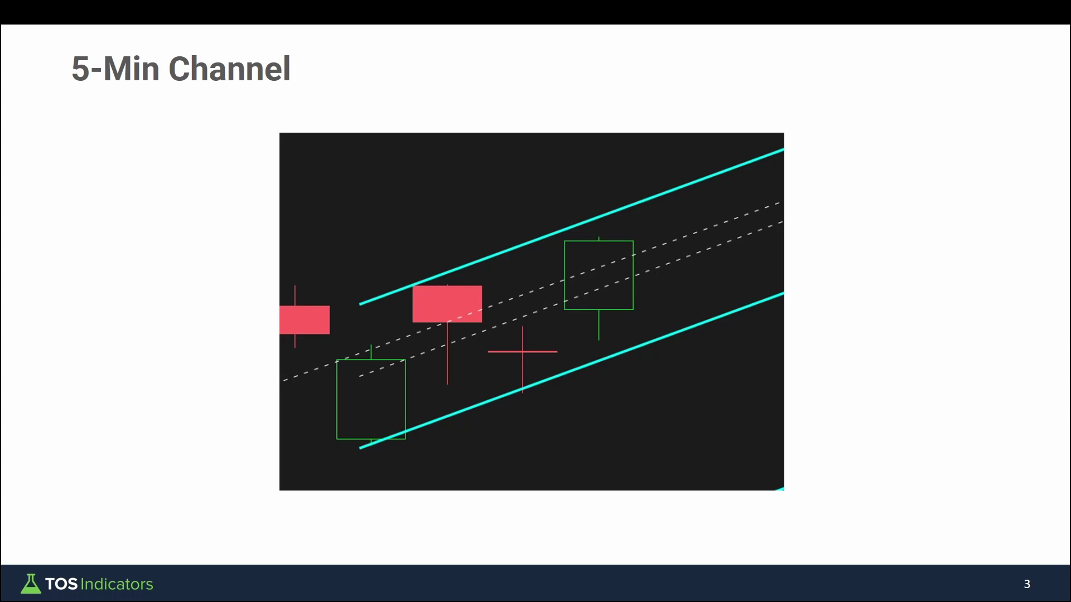
pyautogui.press('Right')
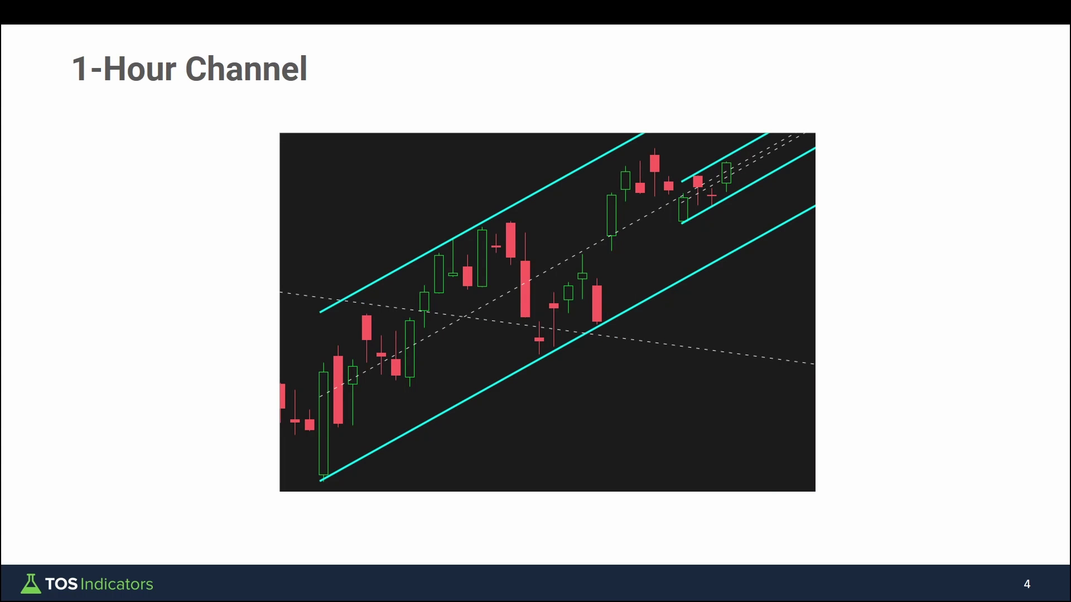
pyautogui.moveTo(718, 227); pyautogui.dragTo(725, 294)
pyautogui.moveTo(706, 236)
pyautogui.mouseDown()
pyautogui.moveTo(717, 215)
pyautogui.moveTo(728, 231)
pyautogui.mouseUp()
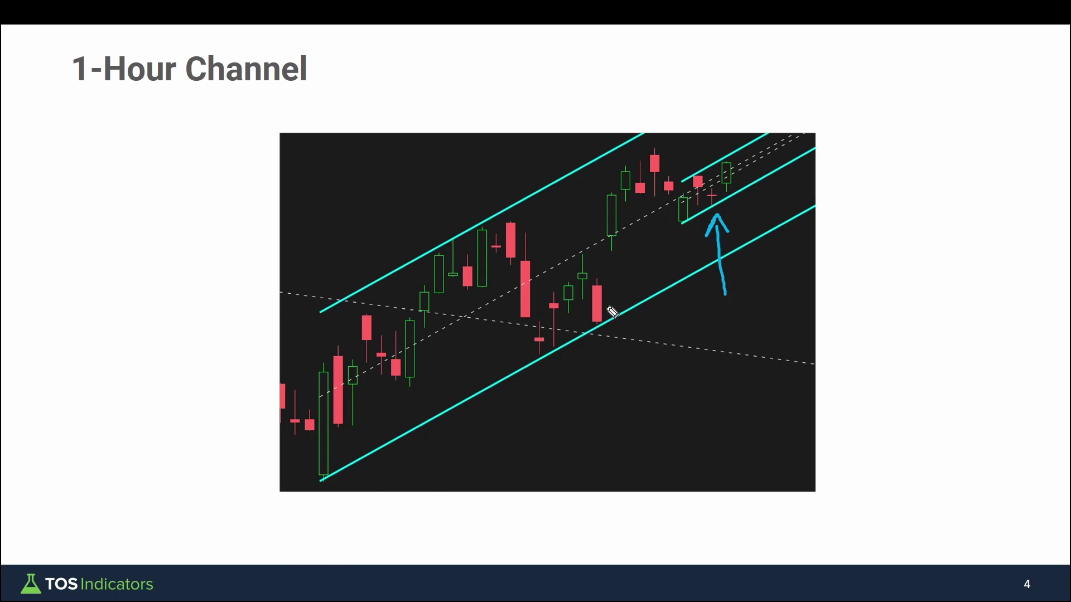
pyautogui.press('e')
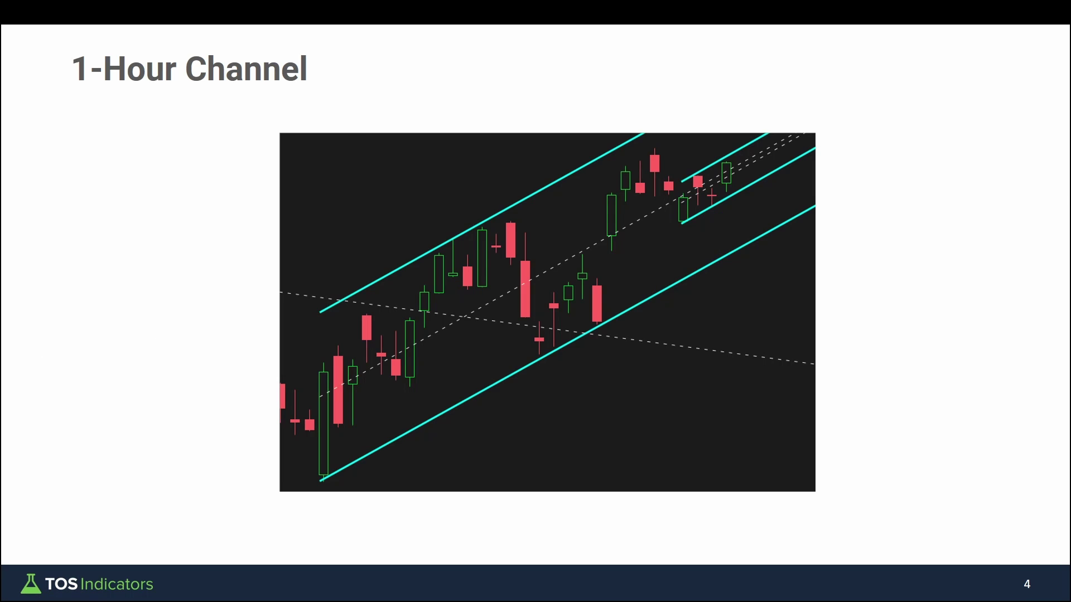
pyautogui.press('Right')
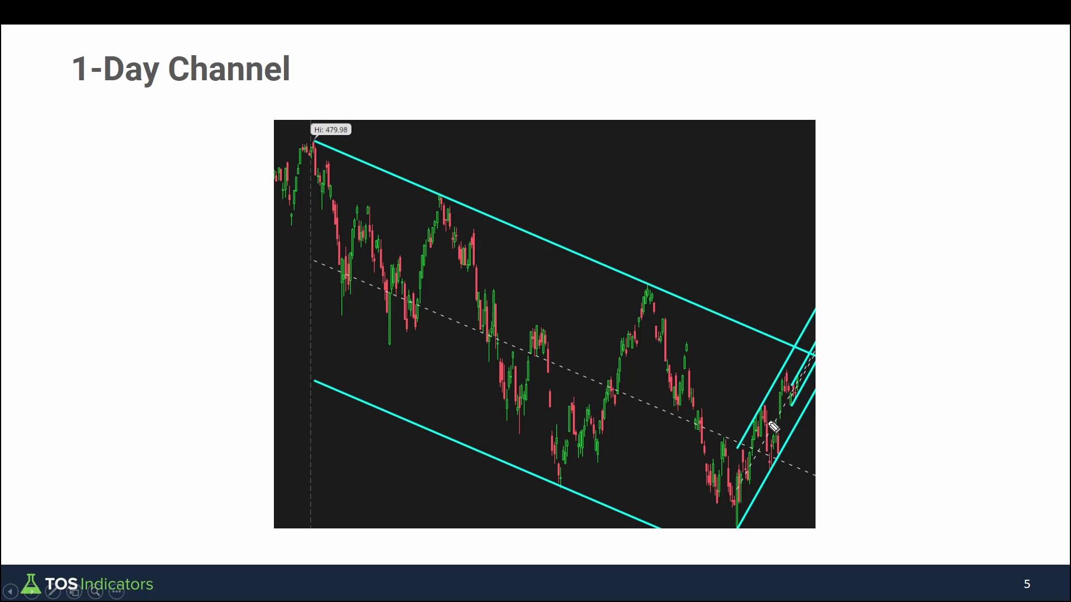
pyautogui.moveTo(600, 159)
pyautogui.mouseDown()
pyautogui.moveTo(626, 203)
pyautogui.moveTo(597, 279)
pyautogui.moveTo(592, 264)
pyautogui.moveTo(612, 273)
pyautogui.mouseUp()
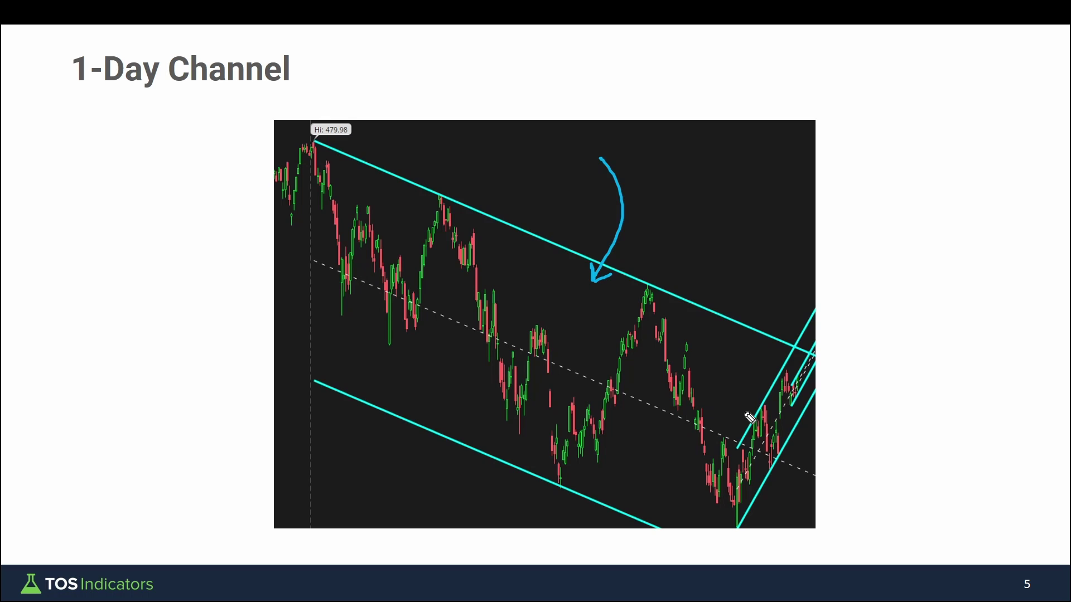
pyautogui.press('e')
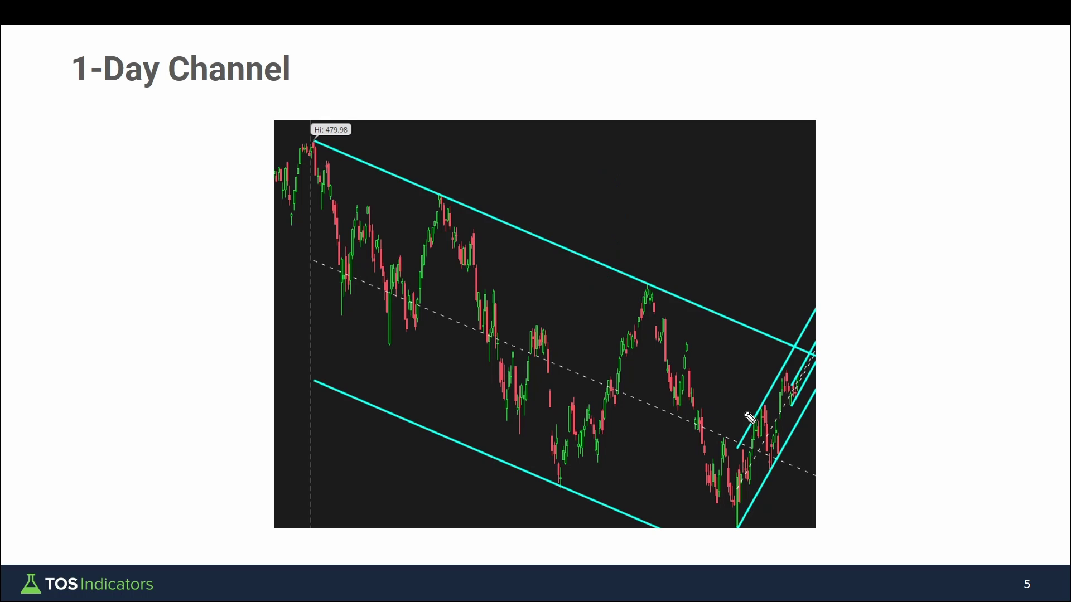
pyautogui.moveTo(608, 196)
pyautogui.mouseDown()
pyautogui.moveTo(596, 241)
pyautogui.moveTo(610, 233)
pyautogui.mouseUp()
pyautogui.press('e')
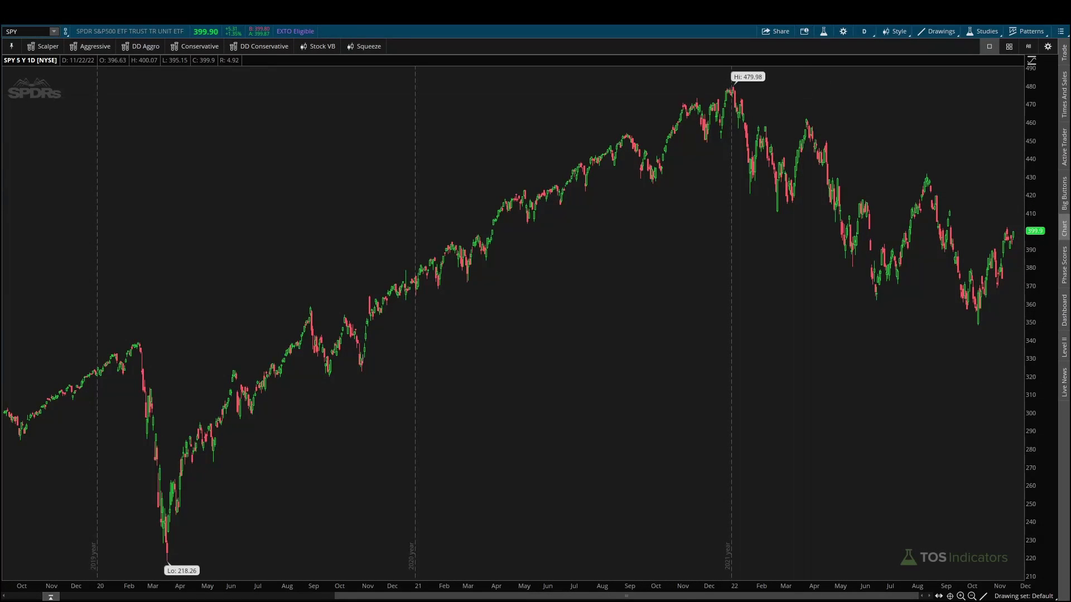
# Switch the SPY chart to the 5-day, 5-minute time frame (5 D : 5m)
pyautogui.click(870, 32)
pyautogui.click(822, 120)
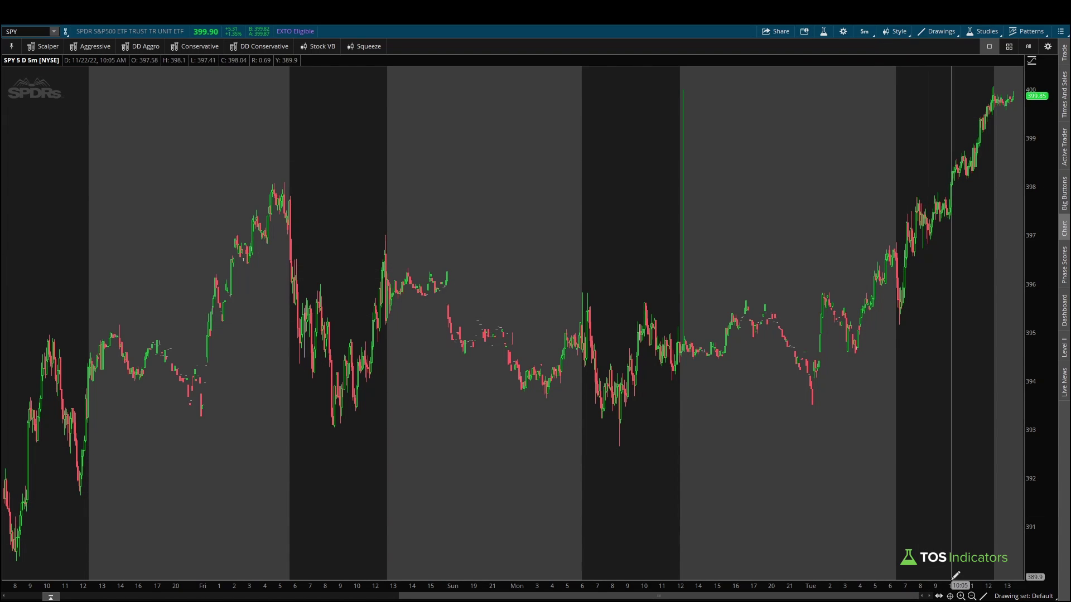
pyautogui.click(972, 597)
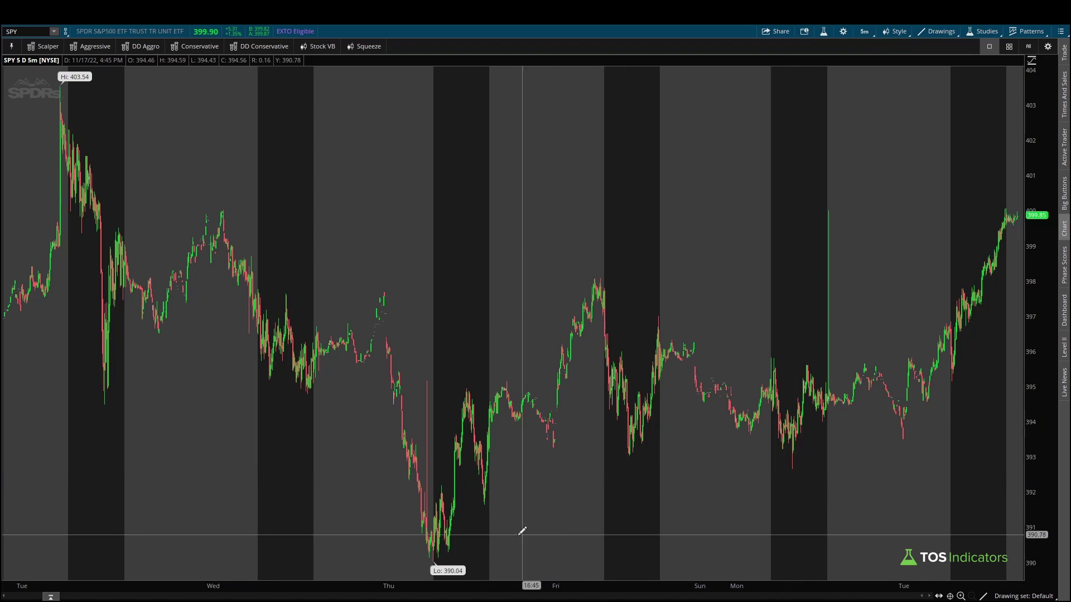
# Draw a trendline under the rising lows, from Thursday's 390.04 low past Tuesday's low, ending at about 393.7
pyautogui.click(932, 32)
pyautogui.moveTo(918, 105)
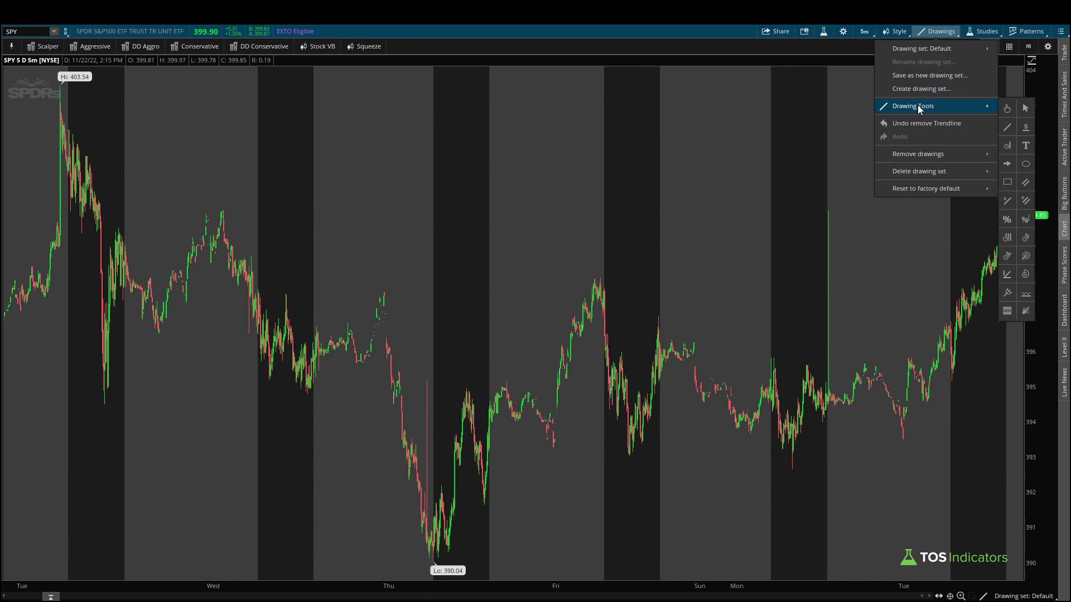
pyautogui.click(1008, 129)
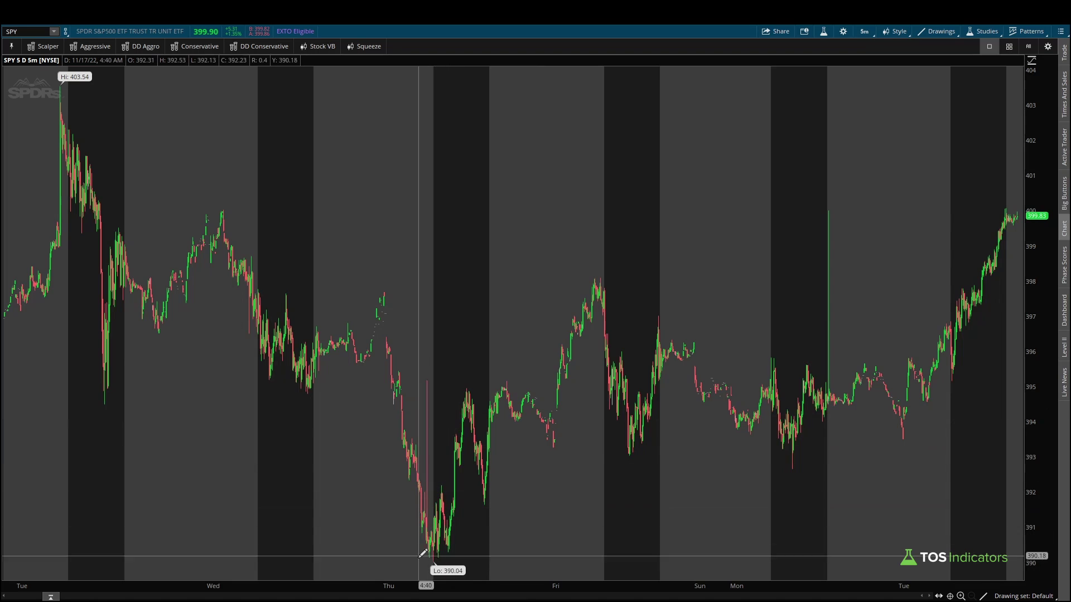
pyautogui.moveTo(434, 559)
pyautogui.mouseDown()
pyautogui.moveTo(809, 435)
pyautogui.moveTo(926, 434)
pyautogui.mouseUp()
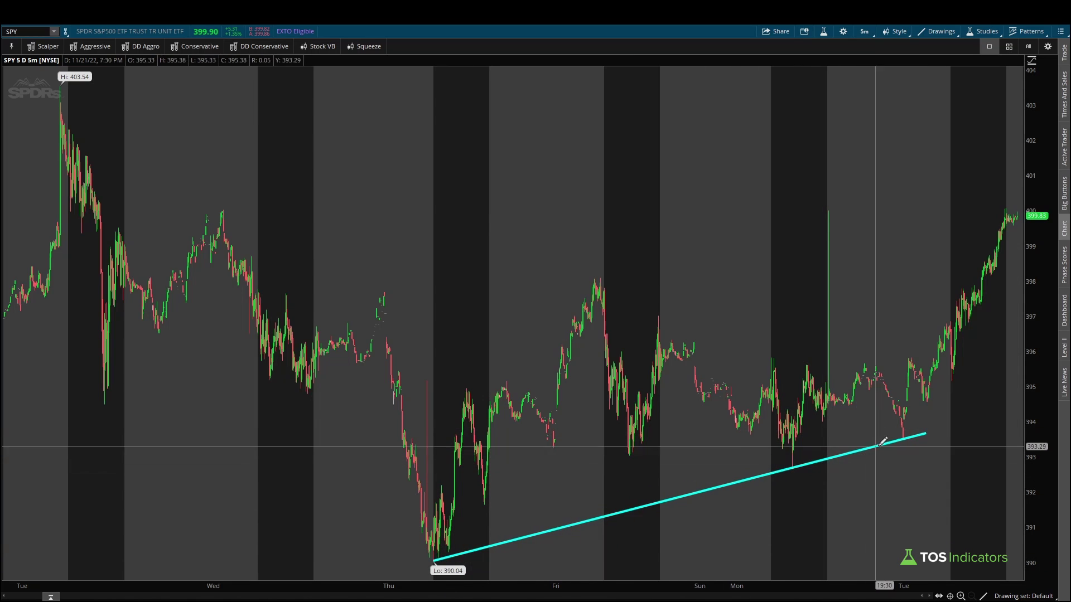
# Redraw the trendline as a channel, placing its upper line on Friday's swing high at about 398
pyautogui.rightClick(728, 487)
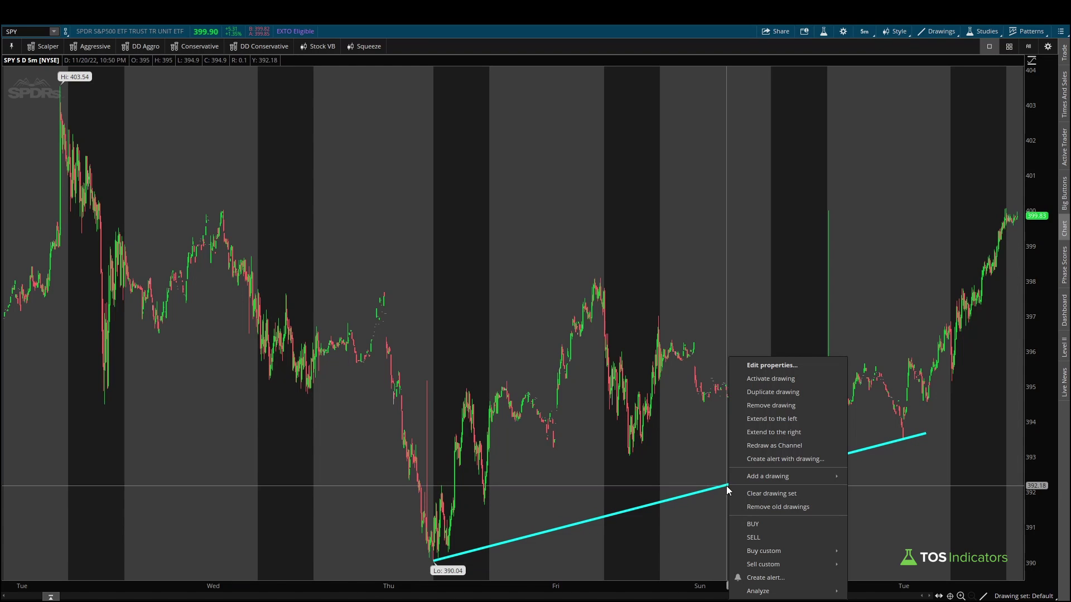
pyautogui.click(764, 445)
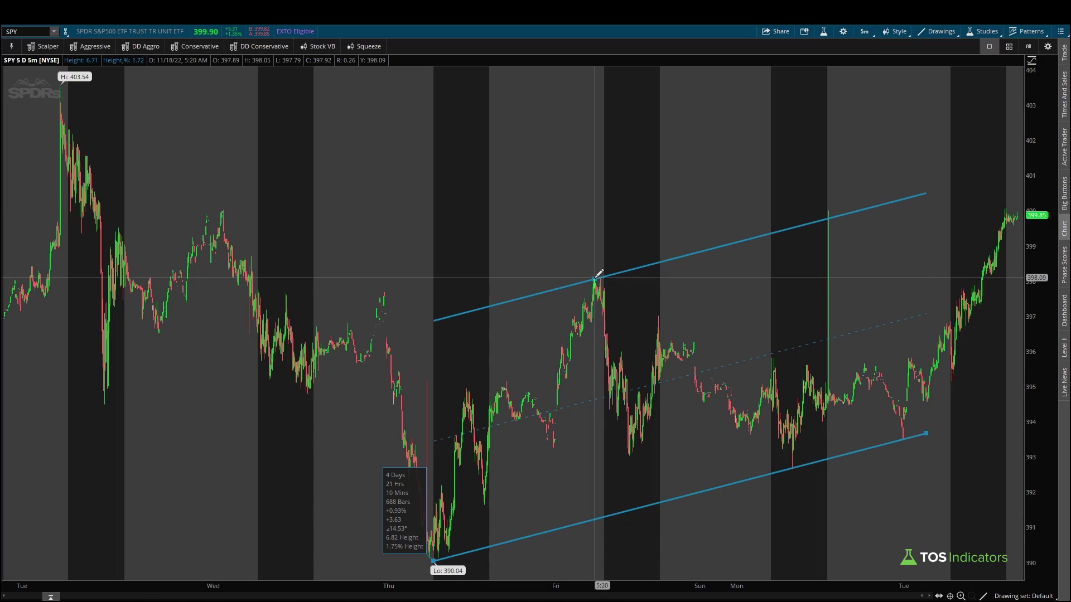
pyautogui.click(598, 274)
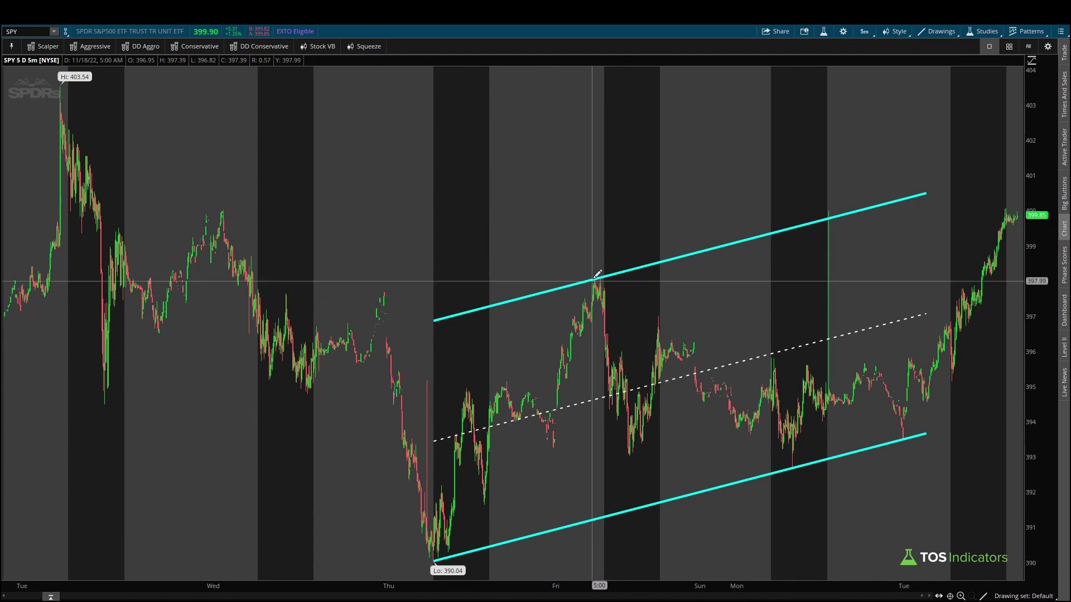
pyautogui.moveTo(610, 271)
pyautogui.mouseDown()
pyautogui.moveTo(598, 301)
pyautogui.moveTo(609, 272)
pyautogui.mouseUp()
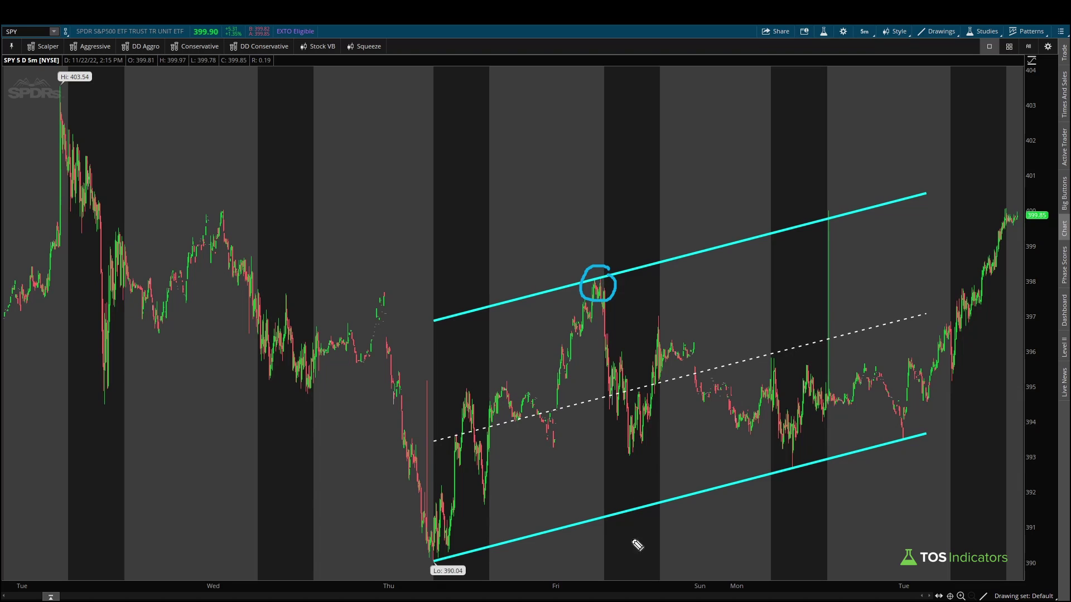
pyautogui.moveTo(602, 317); pyautogui.dragTo(624, 490)
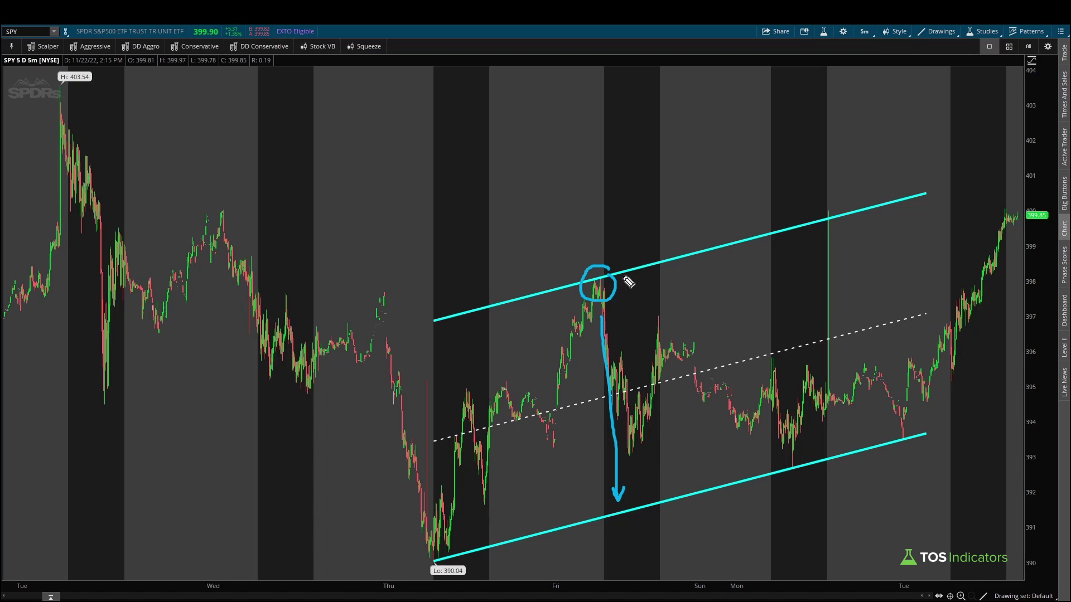
pyautogui.press('e')
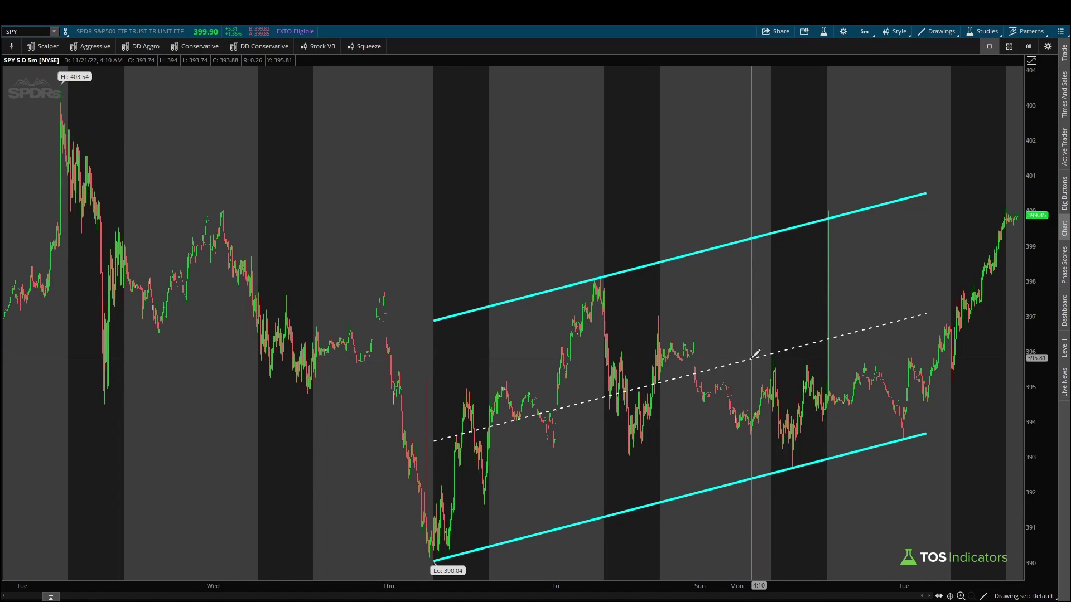
# Examine the channel's properties for the outer line color and width, the 0.5 midline's color and style, and the option to save defaults
pyautogui.rightClick(697, 249)
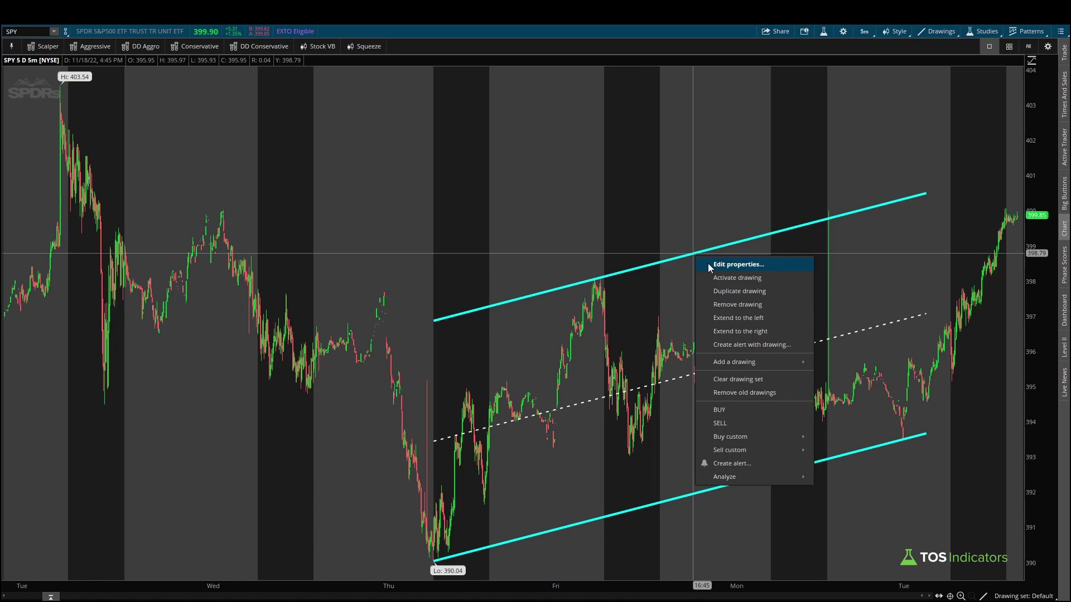
pyautogui.click(709, 267)
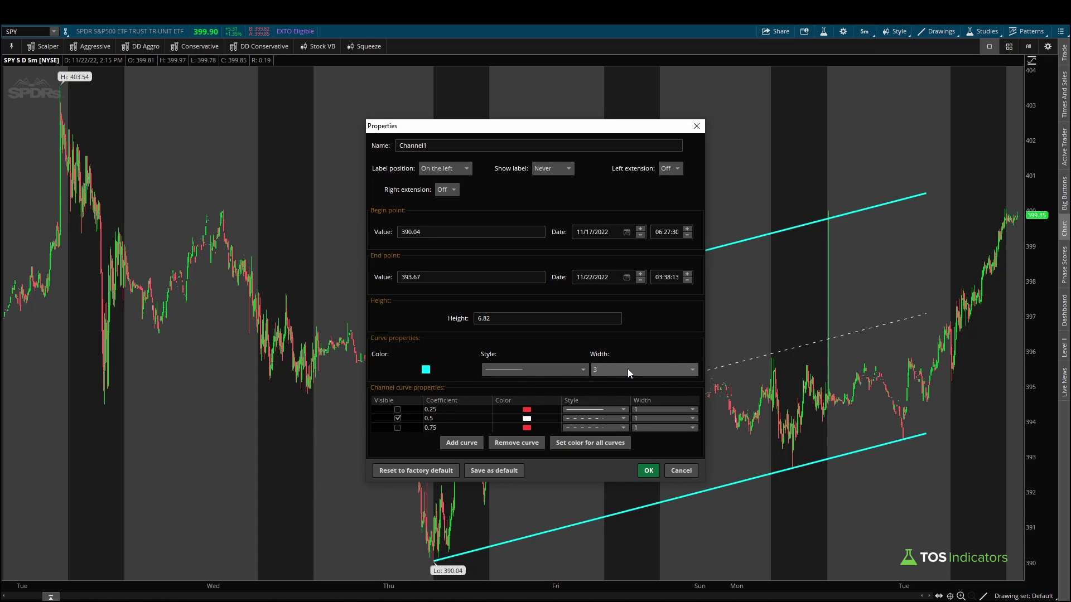
pyautogui.moveTo(855, 148); pyautogui.dragTo(880, 198)
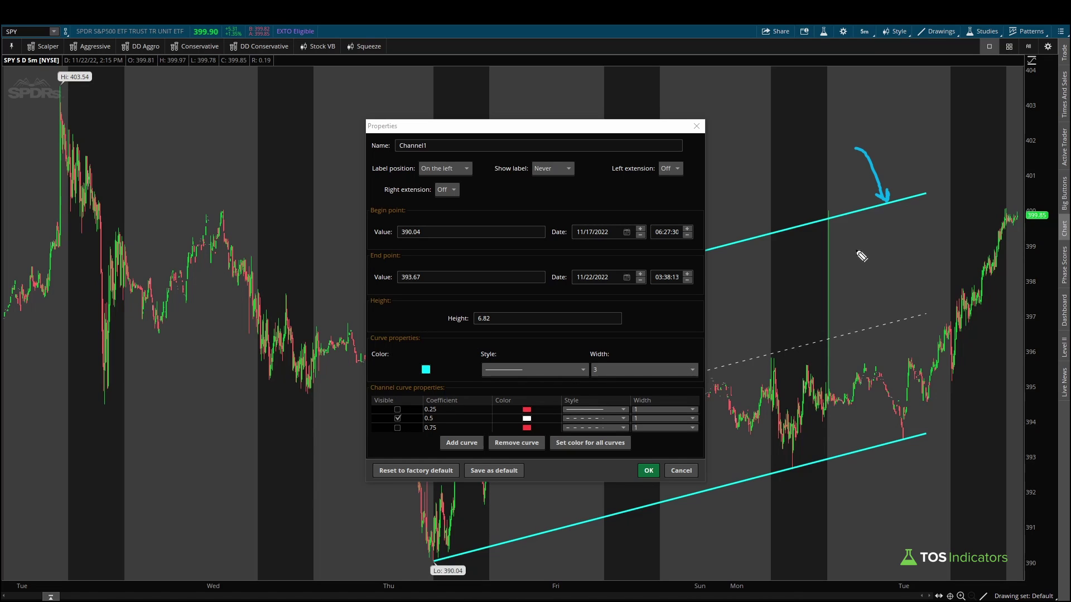
pyautogui.moveTo(426, 428)
pyautogui.mouseDown()
pyautogui.moveTo(442, 428)
pyautogui.moveTo(416, 410)
pyautogui.moveTo(419, 425)
pyautogui.moveTo(449, 428)
pyautogui.mouseUp()
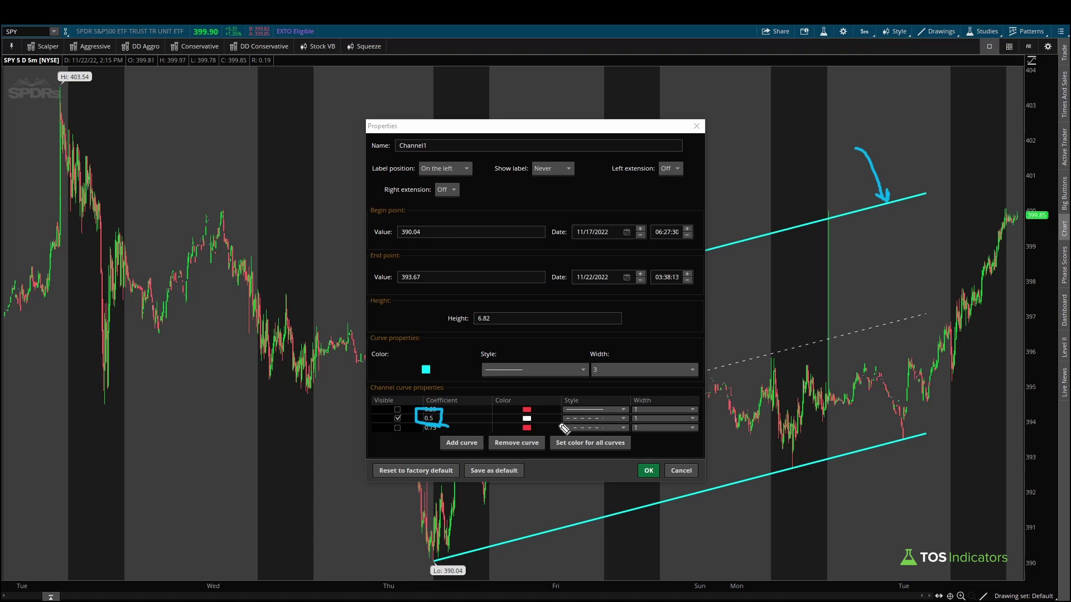
pyautogui.moveTo(560, 423); pyautogui.dragTo(632, 425)
pyautogui.moveTo(539, 414)
pyautogui.mouseDown()
pyautogui.moveTo(515, 413)
pyautogui.moveTo(540, 416)
pyautogui.mouseUp()
pyautogui.moveTo(542, 407); pyautogui.dragTo(552, 416)
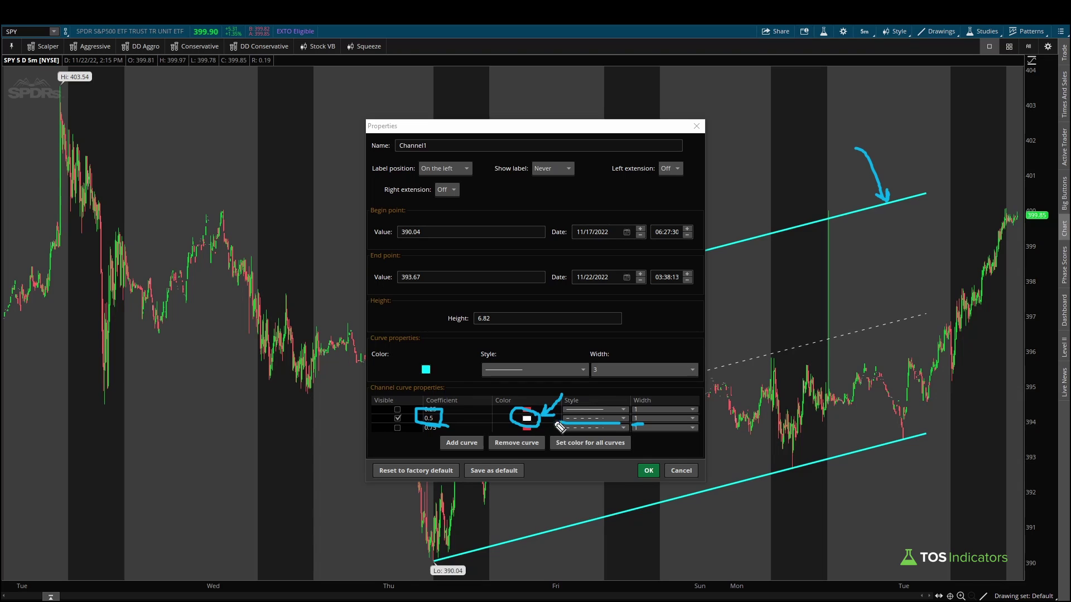
pyautogui.moveTo(816, 258); pyautogui.dragTo(850, 321)
pyautogui.moveTo(522, 469)
pyautogui.mouseDown()
pyautogui.moveTo(467, 469)
pyautogui.moveTo(505, 491)
pyautogui.moveTo(516, 457)
pyautogui.mouseUp()
pyautogui.moveTo(561, 441); pyautogui.dragTo(516, 462)
pyautogui.moveTo(517, 462); pyautogui.dragTo(540, 458)
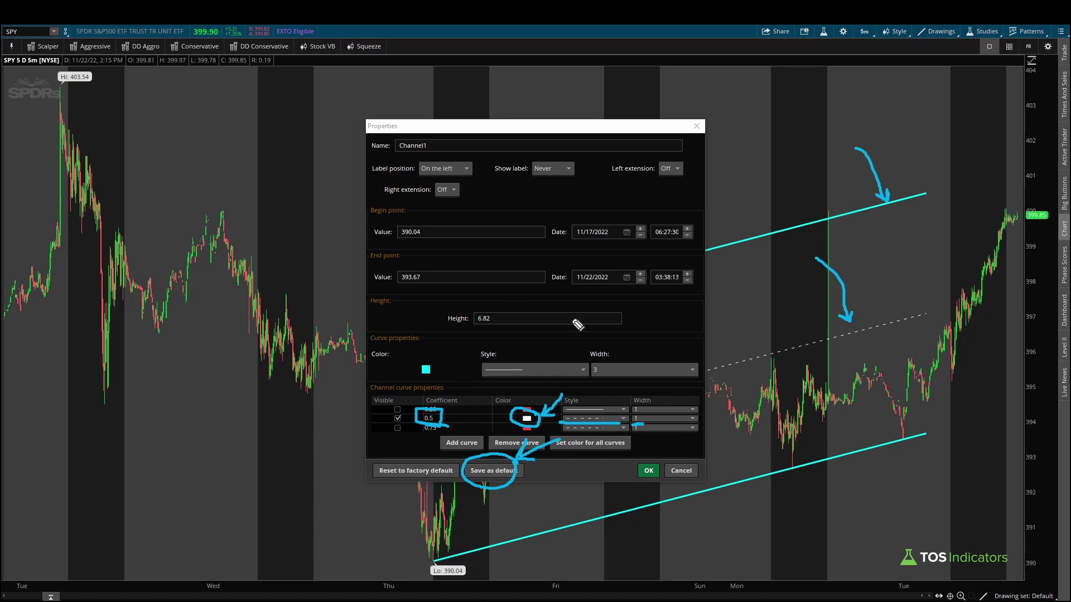
pyautogui.press('e')
pyautogui.click(680, 470)
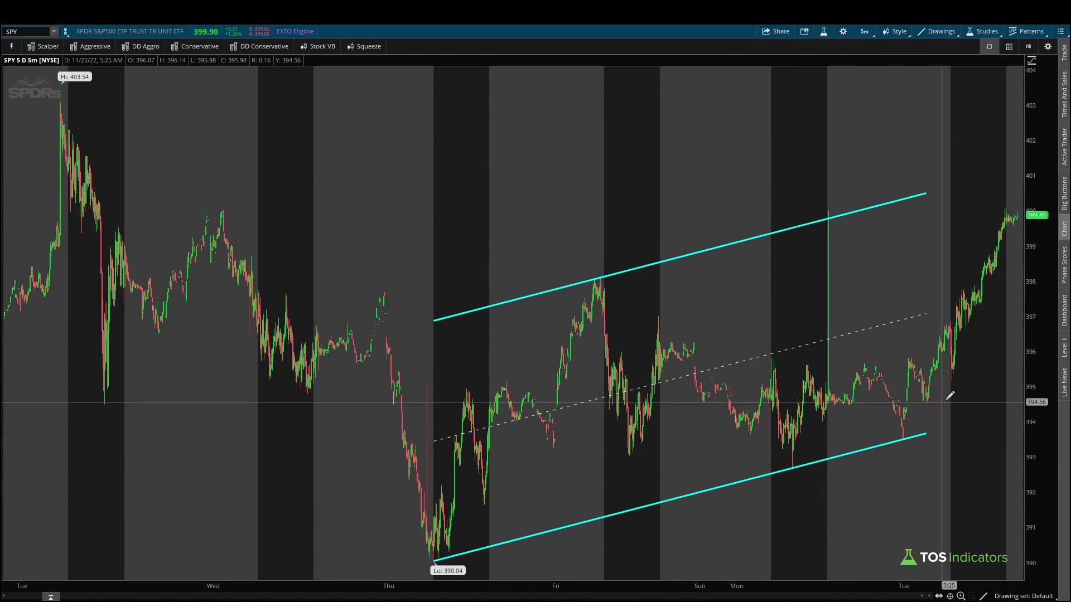
# Extend the 5-minute channel to the right
pyautogui.rightClick(825, 460)
pyautogui.click(847, 450)
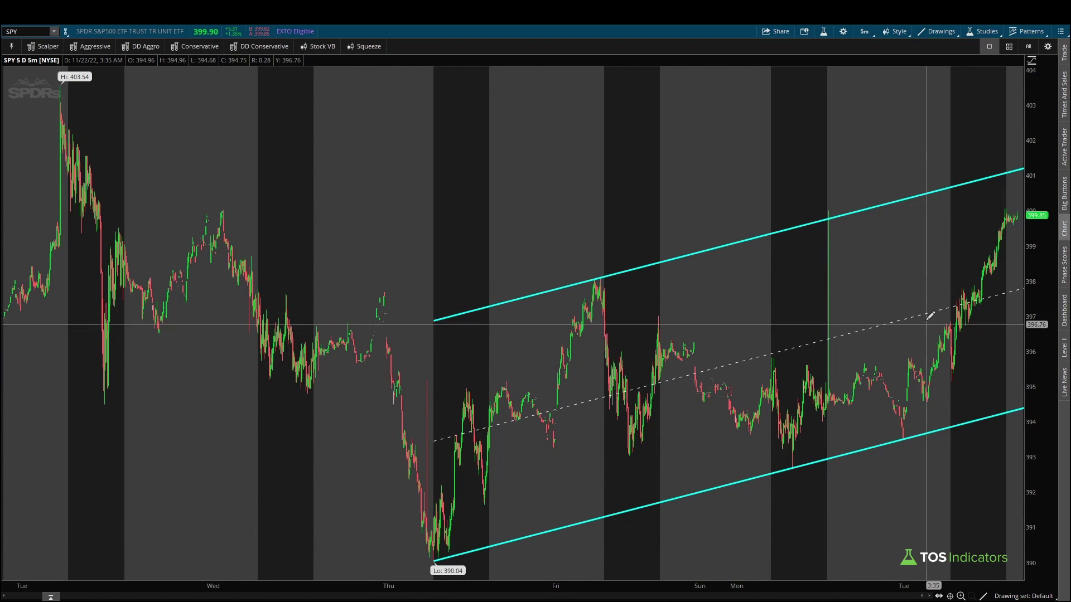
# Switch the chart to 180 D : 1h and draw a trendline from the 348.11 October low under the November lows to about 375
pyautogui.click(868, 34)
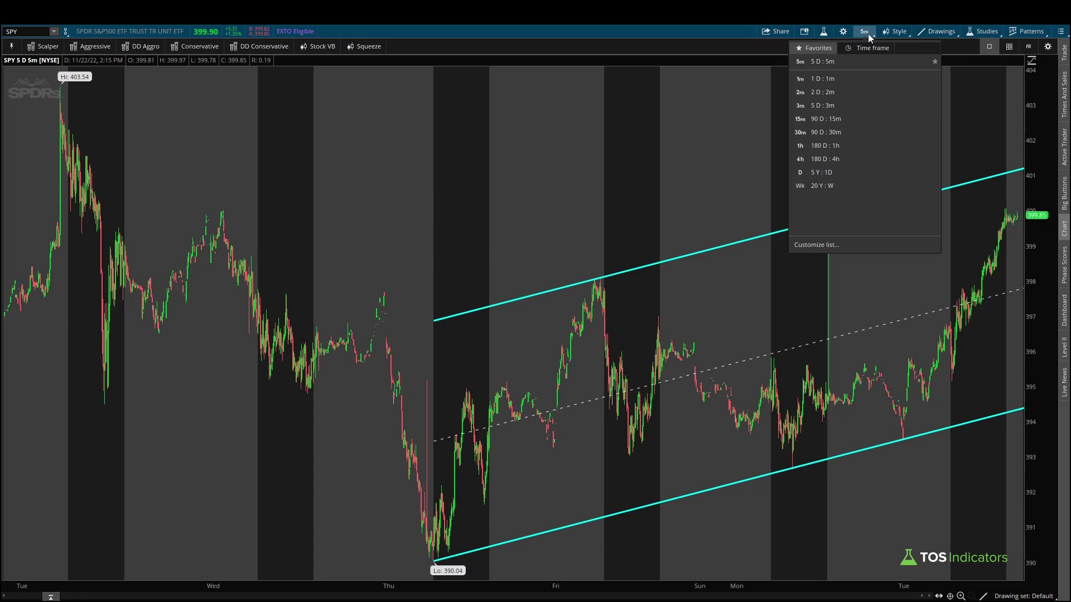
pyautogui.click(840, 150)
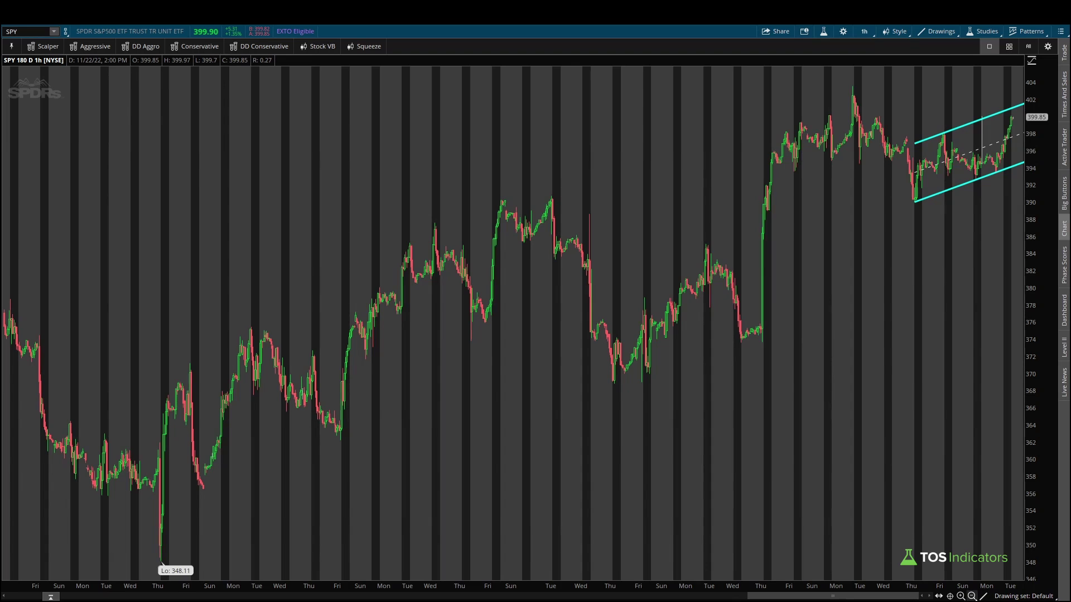
pyautogui.click(972, 596)
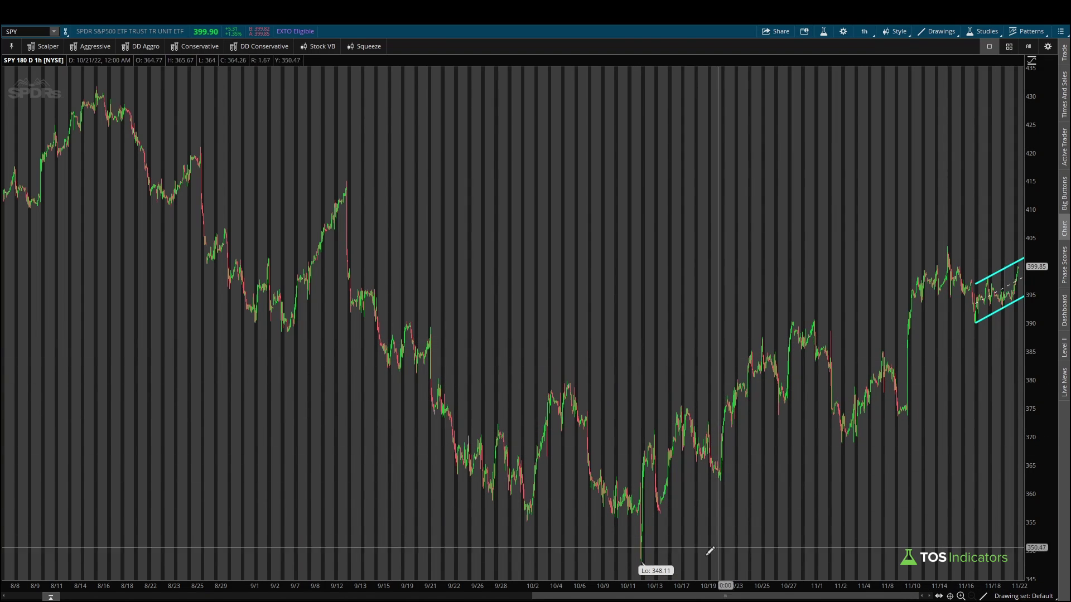
pyautogui.click(642, 561)
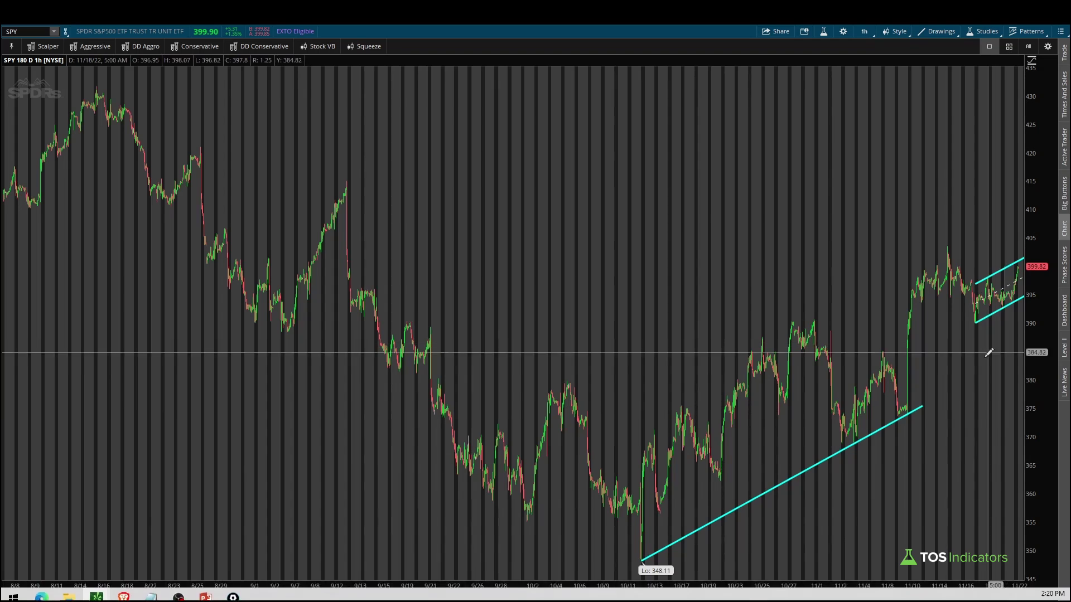
# Redraw the 1-hour trendline as a channel, placing its upper line on the late-October highs at about 390
pyautogui.rightClick(790, 480)
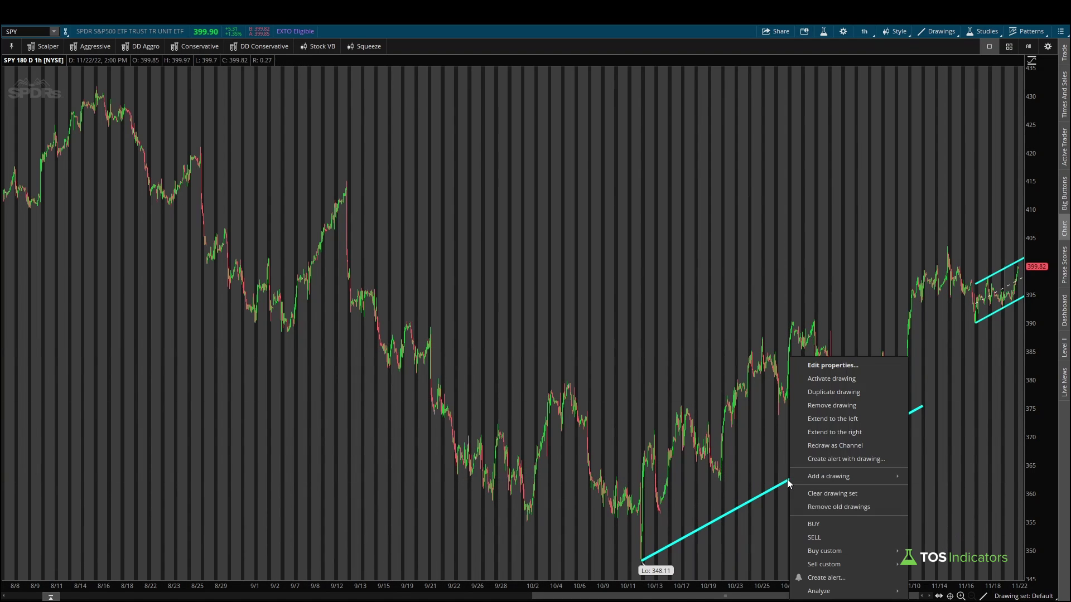
pyautogui.click(827, 447)
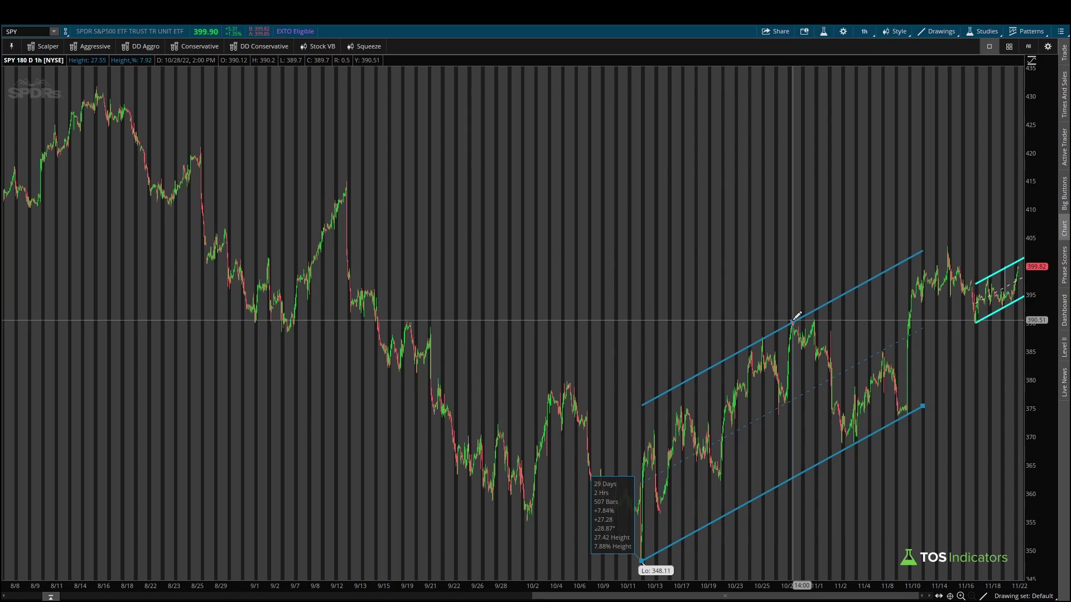
pyautogui.click(797, 320)
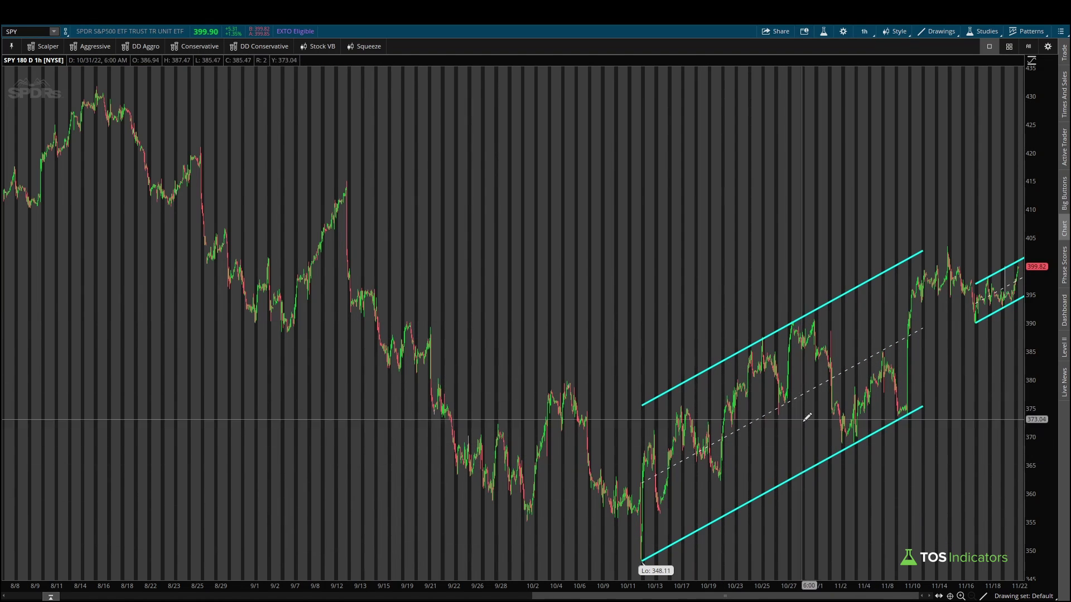
# Extend the 1-hour channel to the right
pyautogui.rightClick(817, 467)
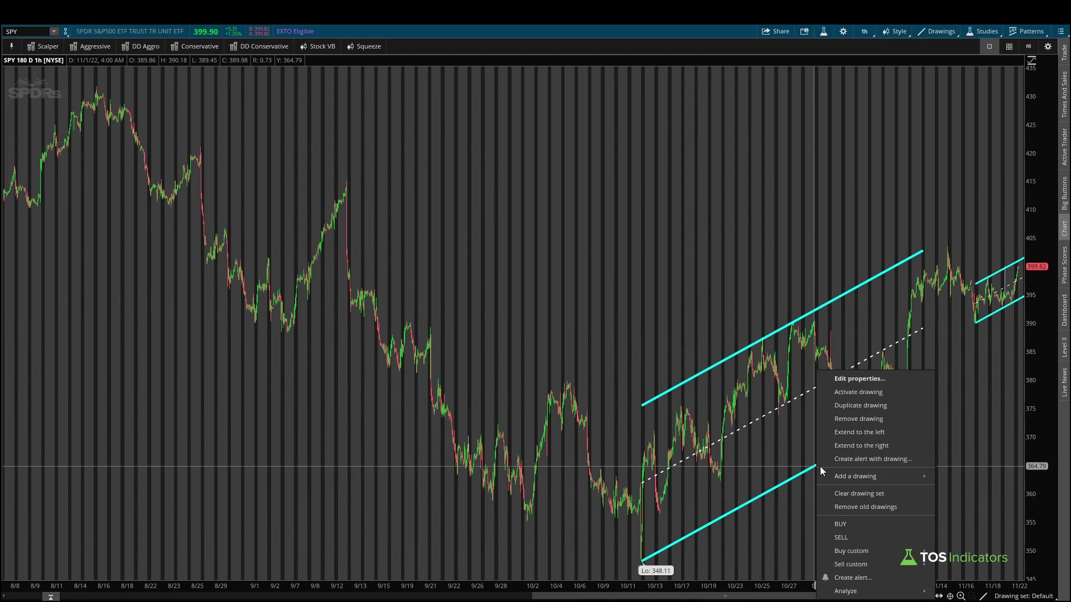
pyautogui.click(861, 445)
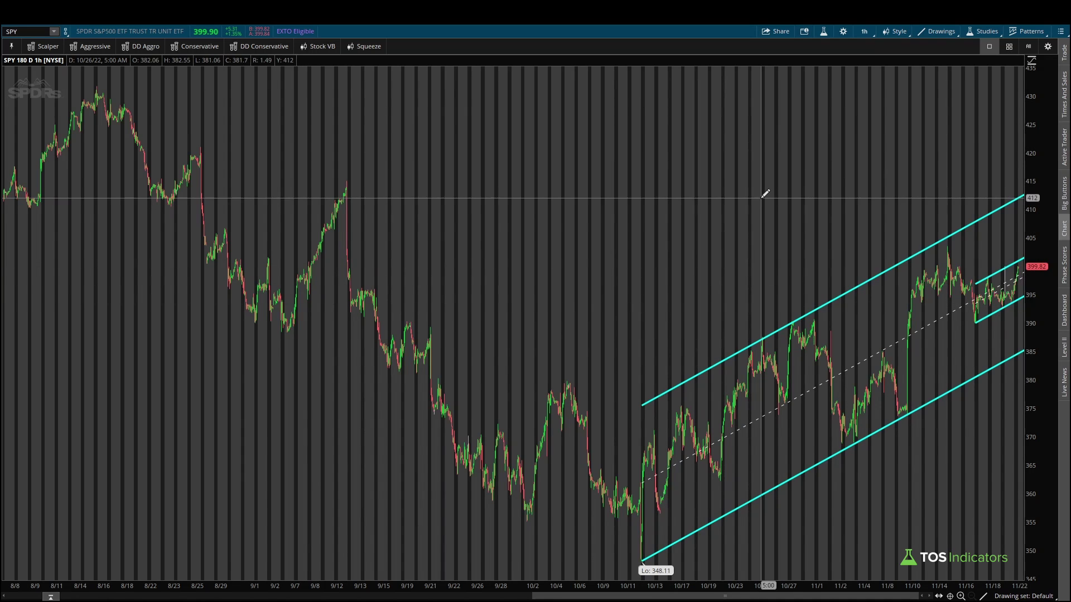
# Switch the chart to 5 Y : 1D and draw a trendline from the 479.98 January high across the August high to about 424
pyautogui.click(868, 32)
pyautogui.click(832, 173)
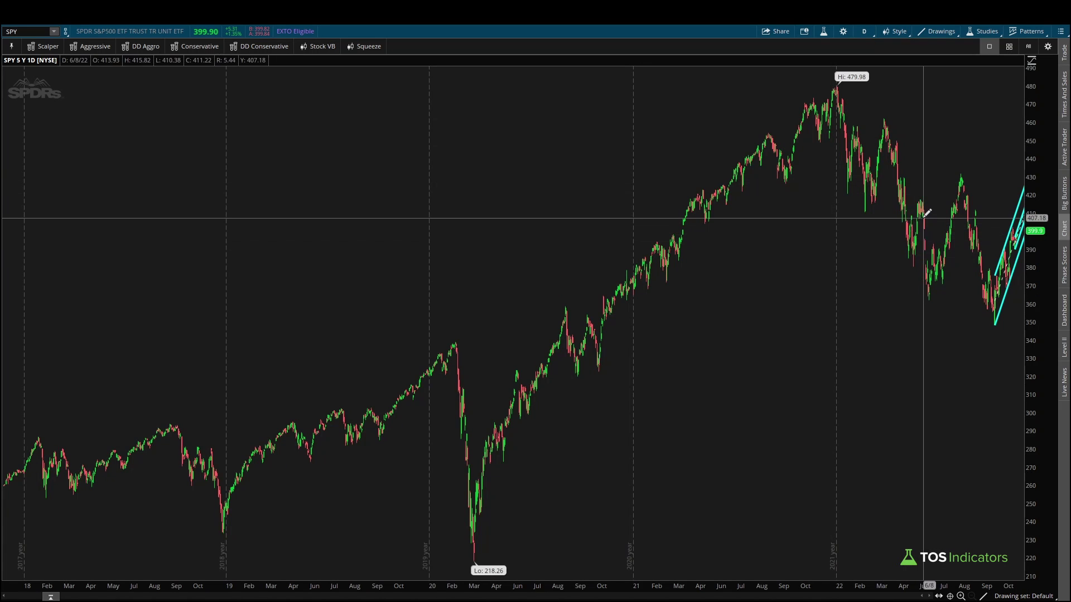
pyautogui.moveTo(681, 223); pyautogui.dragTo(1023, 249)
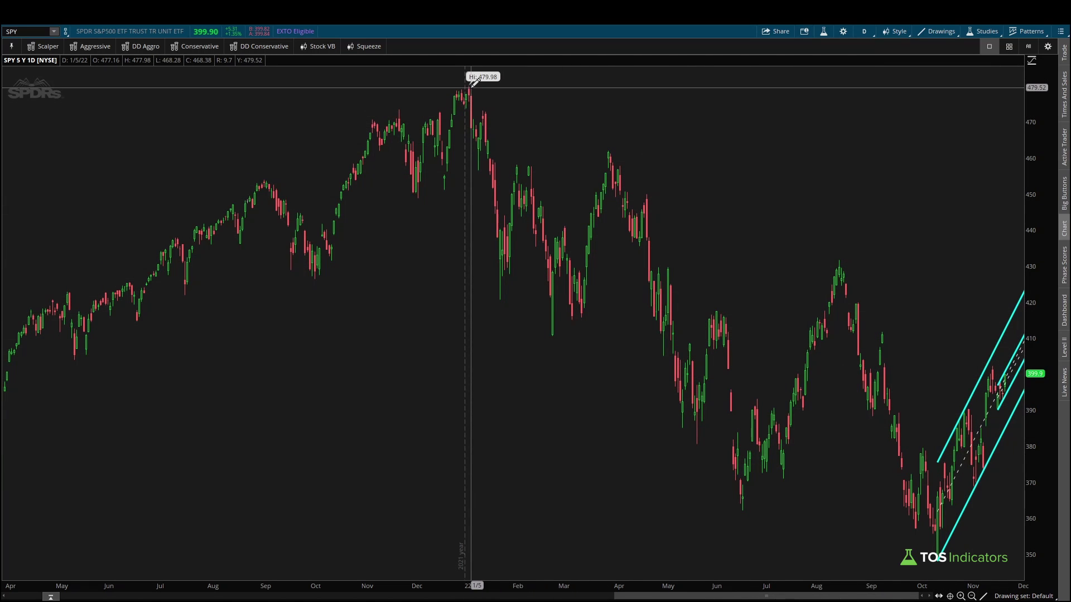
pyautogui.moveTo(470, 85)
pyautogui.mouseDown()
pyautogui.moveTo(777, 213)
pyautogui.moveTo(895, 285)
pyautogui.mouseUp()
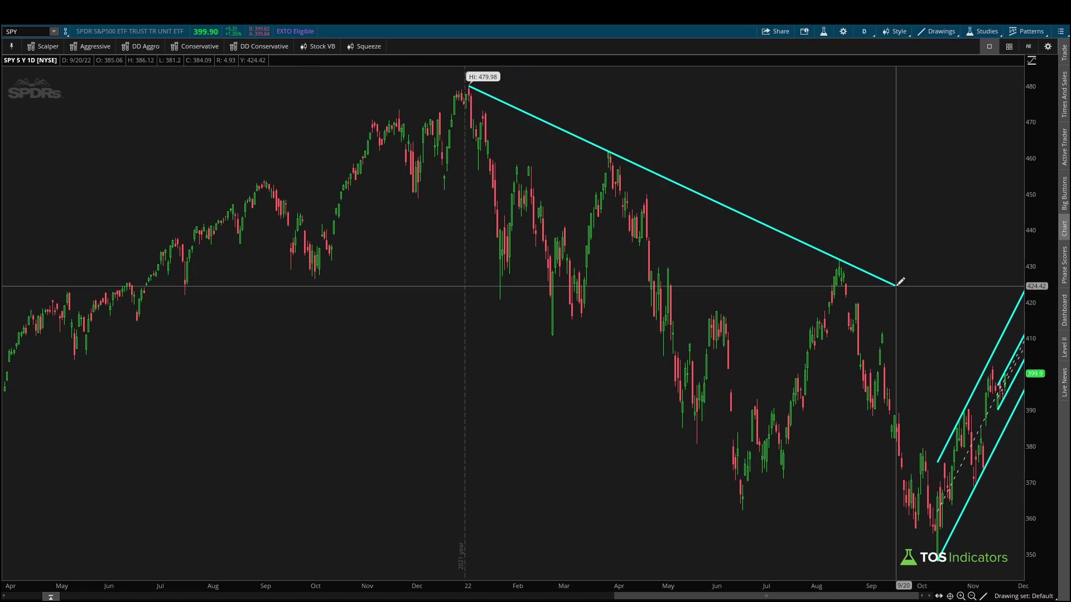
# Redraw the daily trendline as a channel with its lower line on the June low, and extend the channel to the right
pyautogui.rightClick(773, 229)
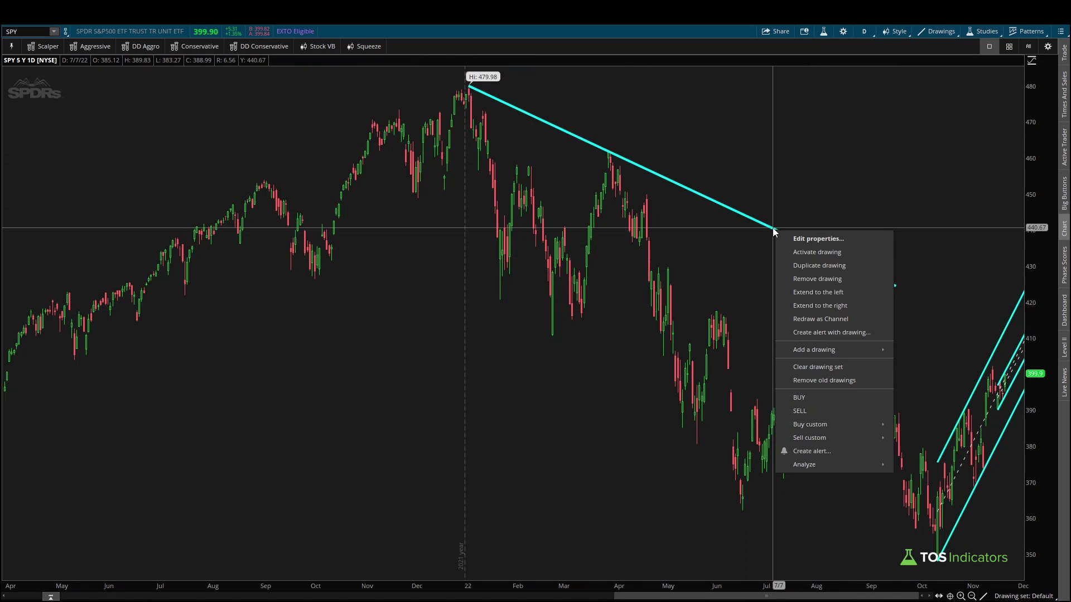
pyautogui.click(815, 320)
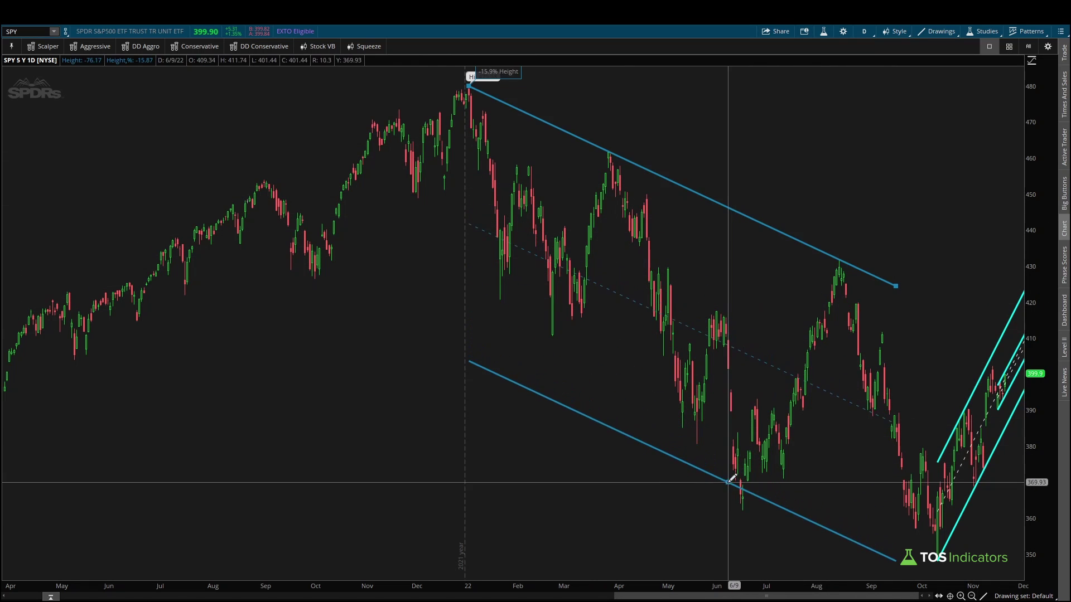
pyautogui.click(746, 504)
pyautogui.rightClick(716, 496)
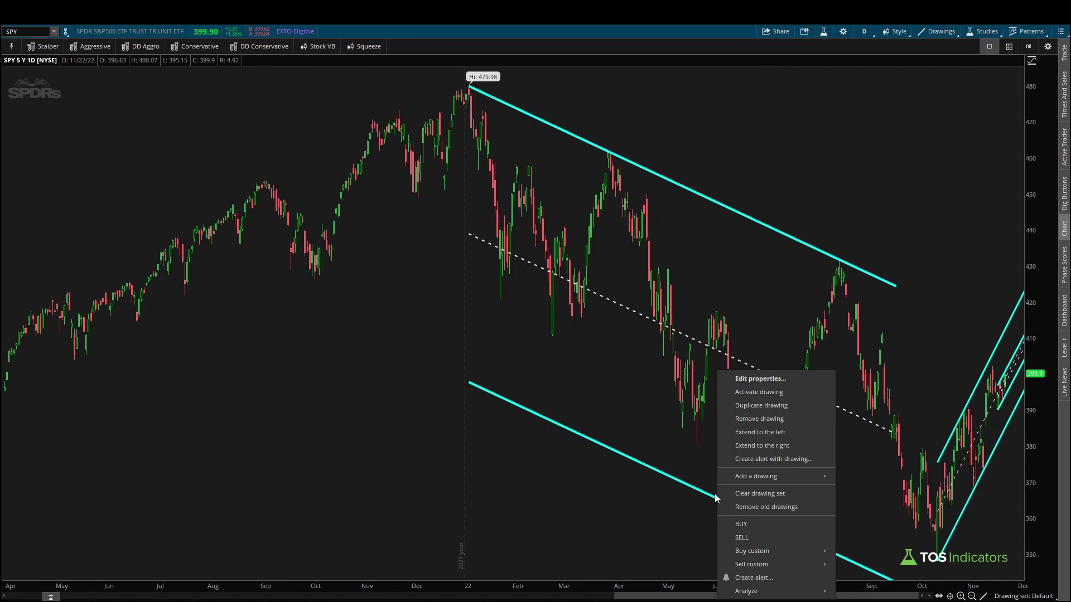
pyautogui.click(762, 446)
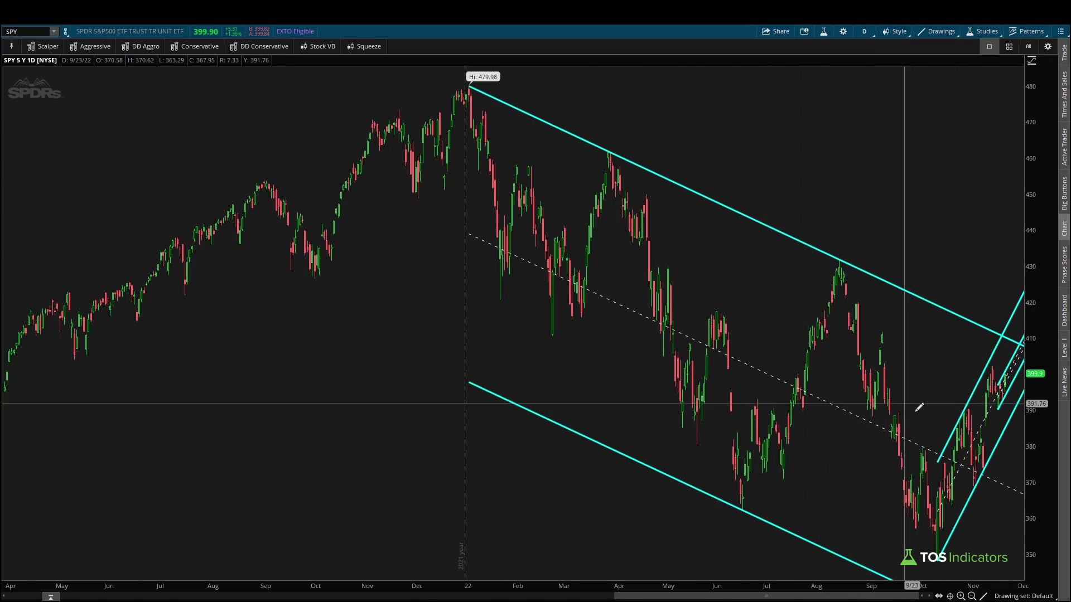
# Draw a trial regression channel on the 5-minute chart from the 390.04 low to the latest bar, and remove it
pyautogui.click(925, 31)
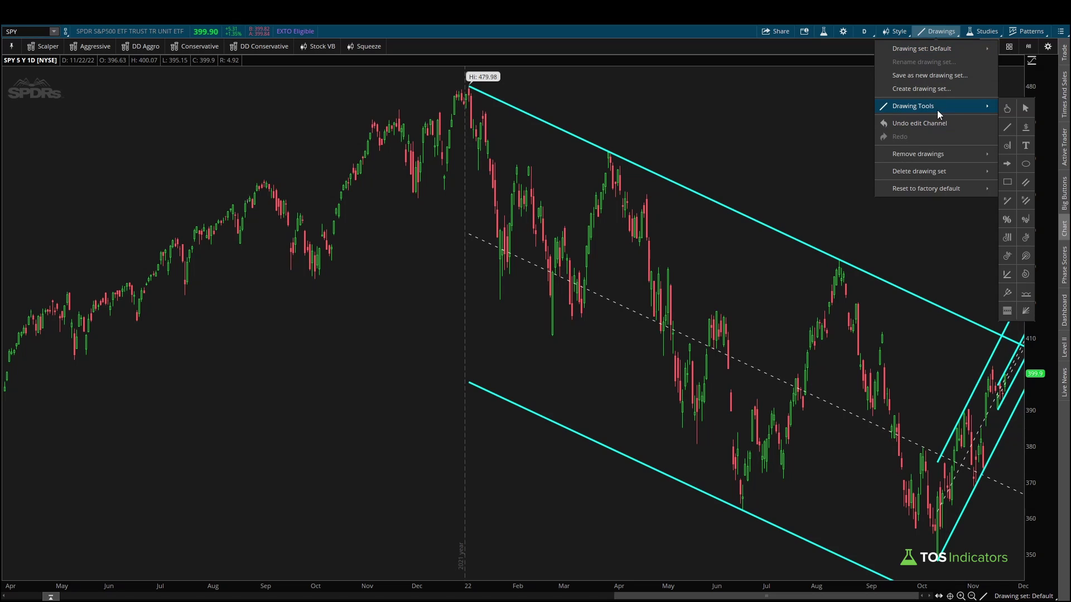
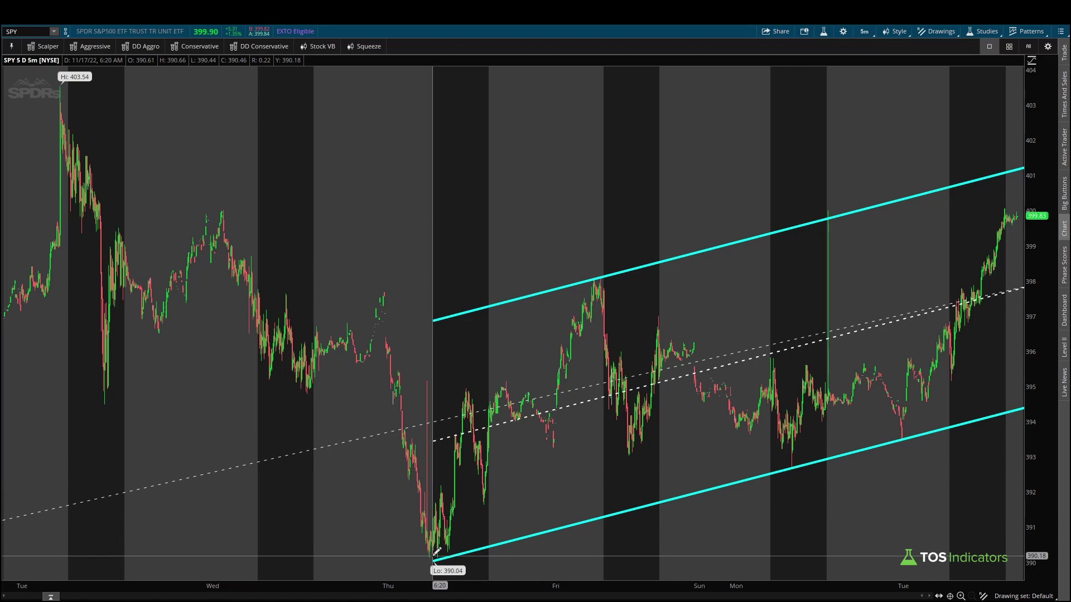
pyautogui.moveTo(438, 553); pyautogui.dragTo(1023, 213)
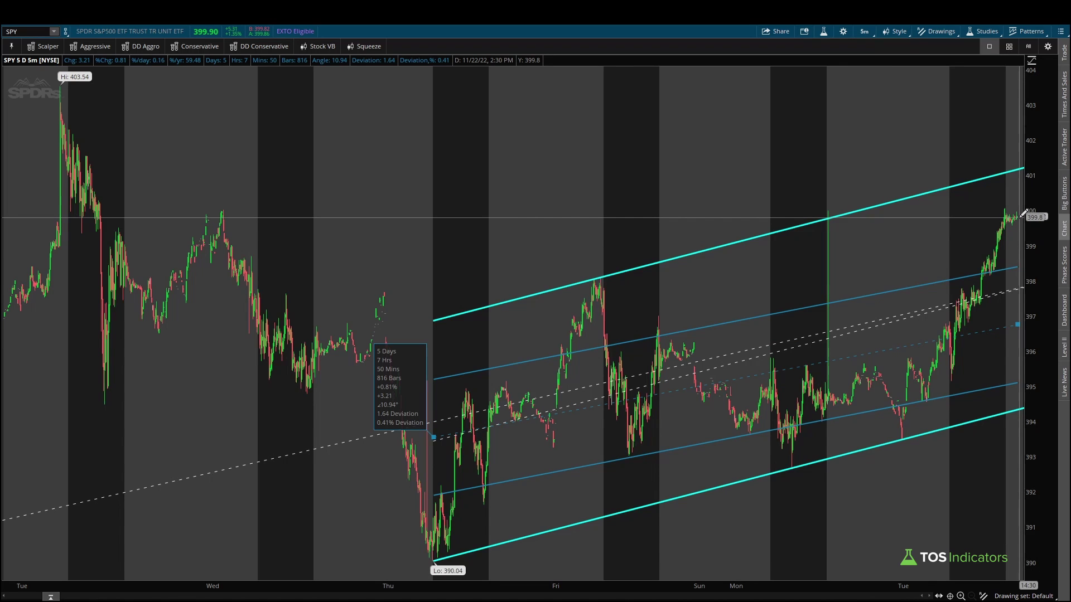
pyautogui.moveTo(1023, 213); pyautogui.dragTo(1024, 214)
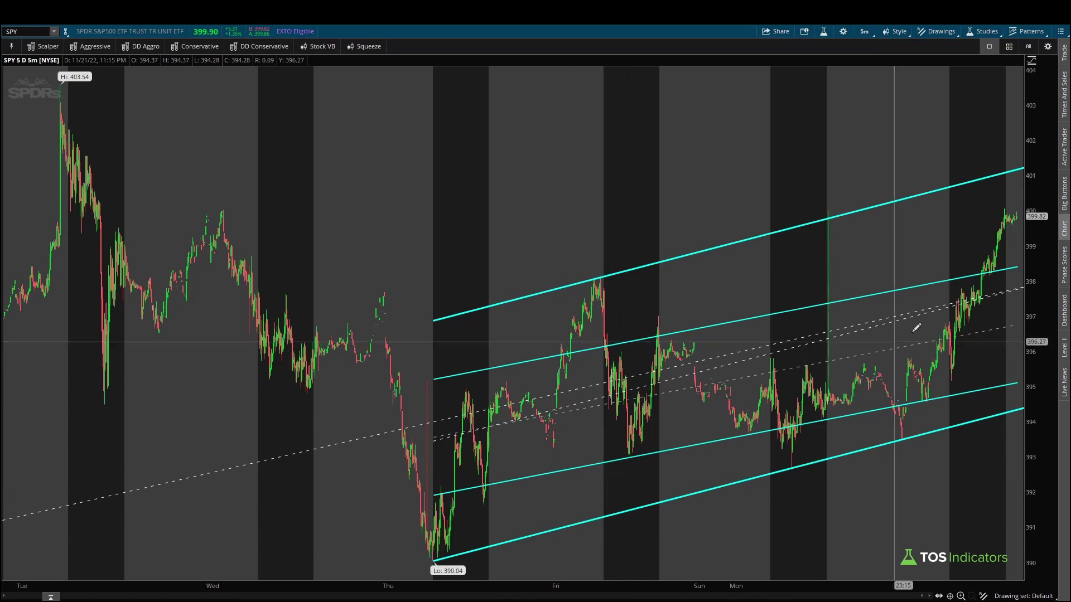
pyautogui.rightClick(760, 433)
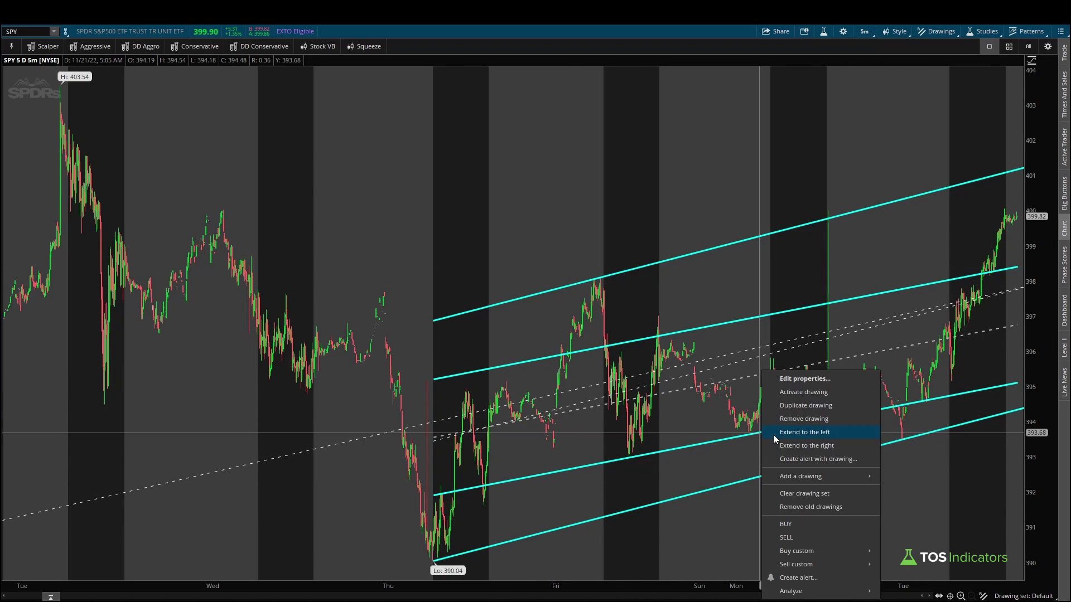
pyautogui.click(794, 420)
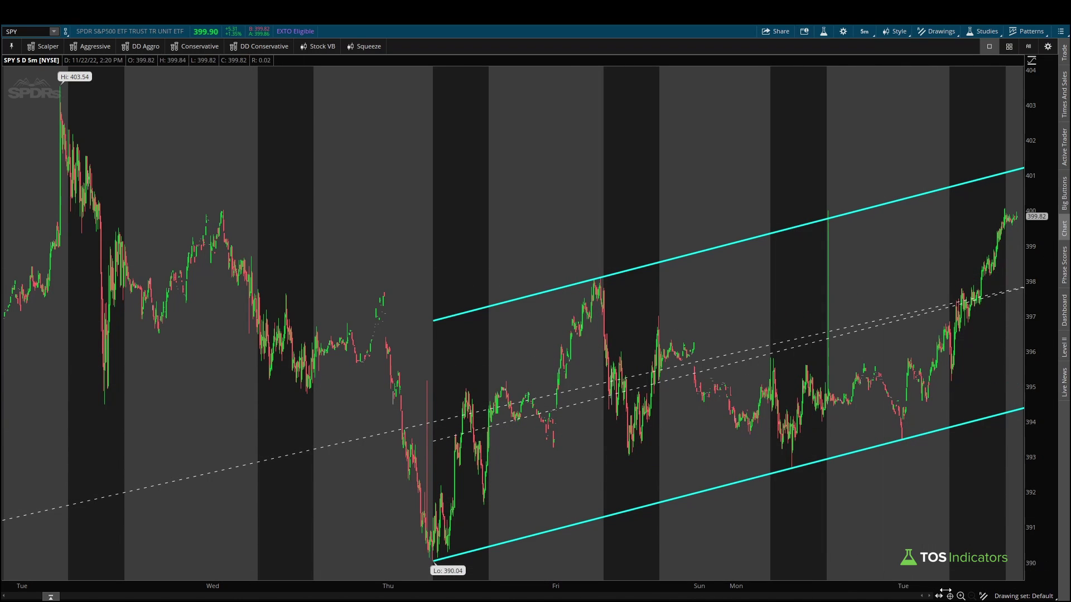
# Create a new drawing set named Regression Channel
pyautogui.click(1034, 596)
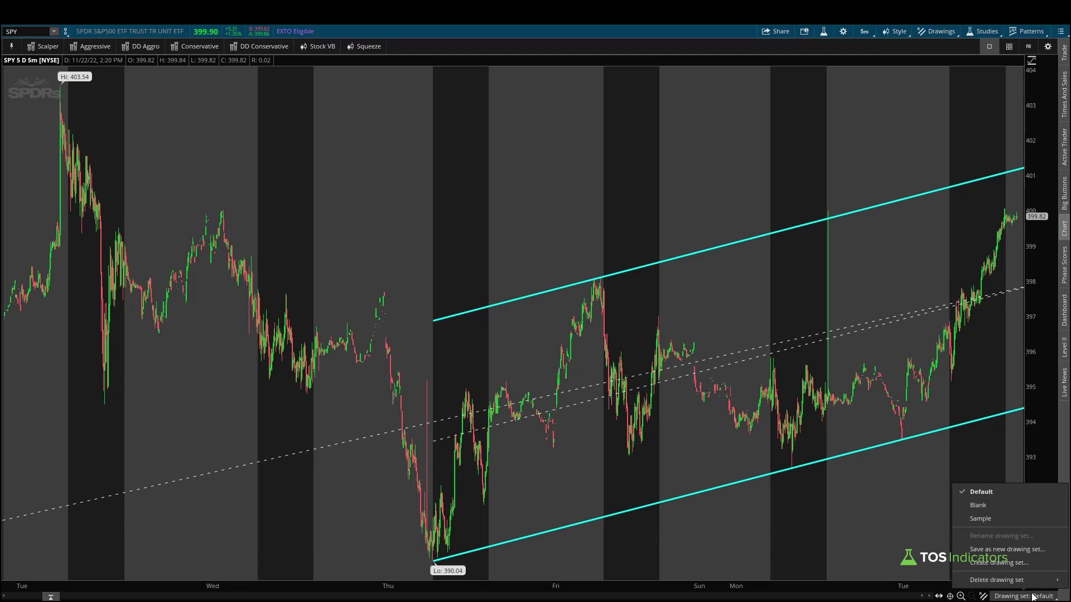
pyautogui.click(1008, 564)
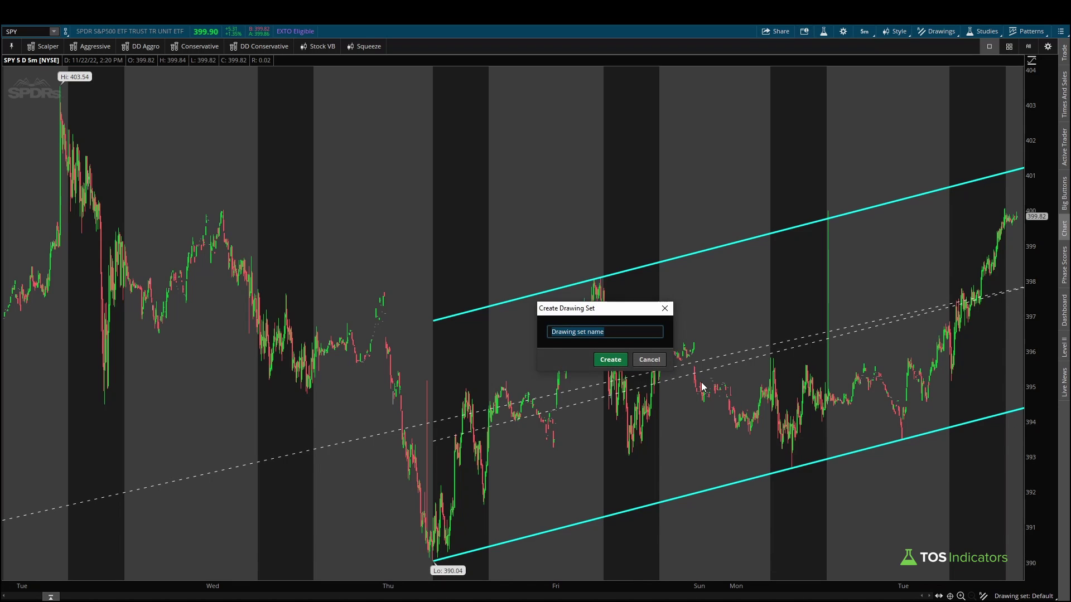
pyautogui.write('Regression Channel')
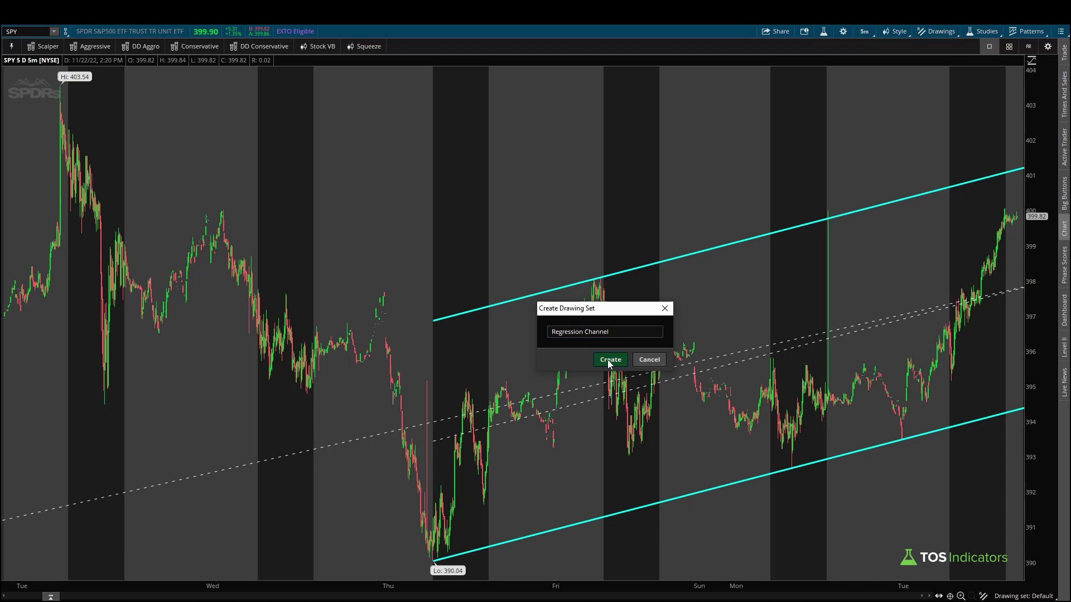
pyautogui.click(609, 360)
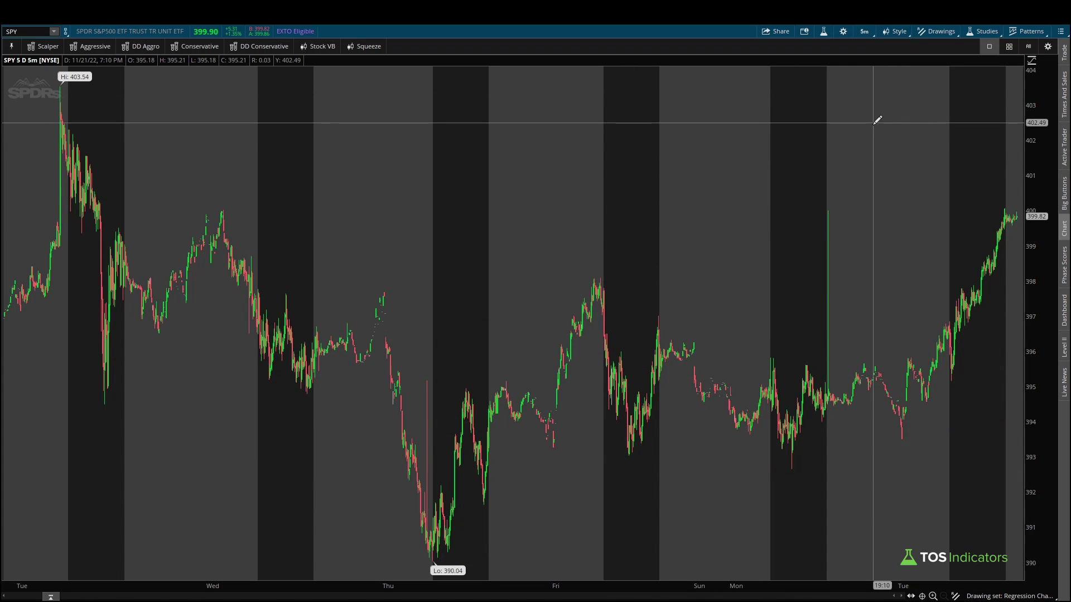
# Draw a regression channel on the 5-minute chart from the 390.04 low to the latest bar
pyautogui.click(434, 529)
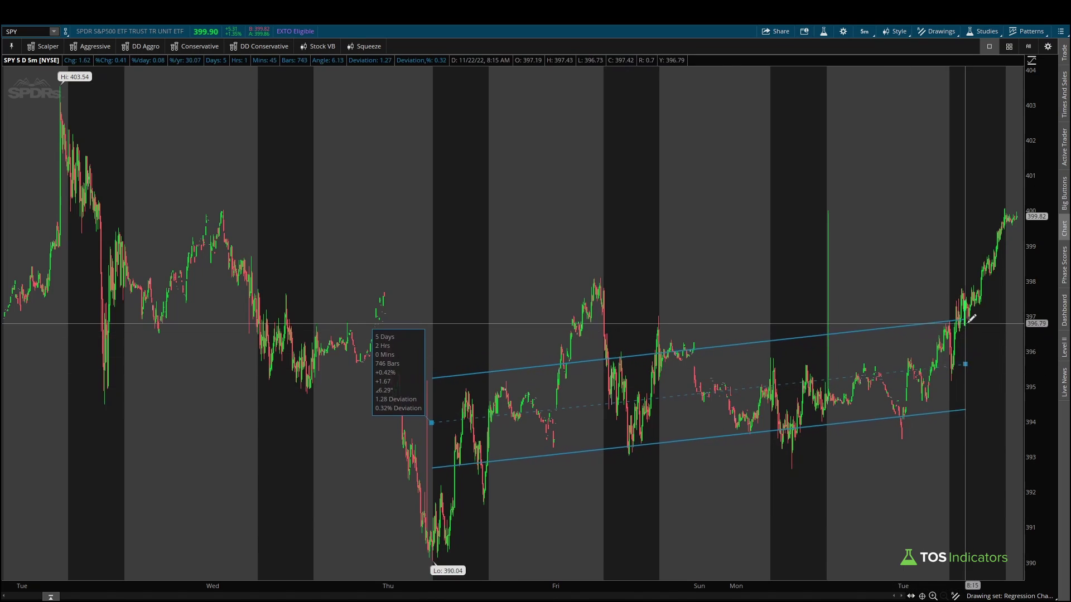
pyautogui.click(1021, 266)
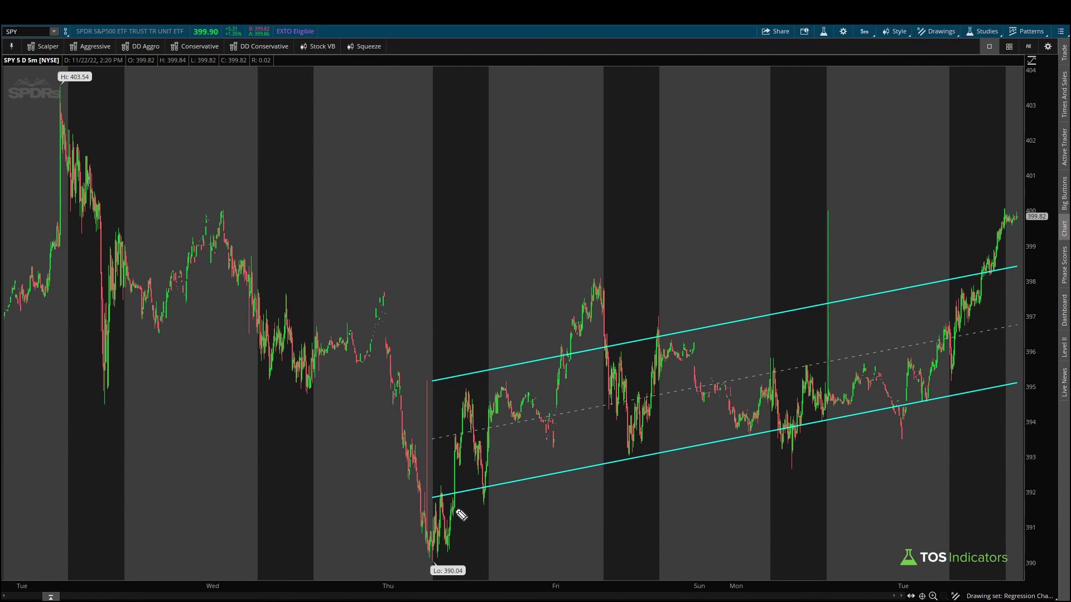
pyautogui.moveTo(523, 542); pyautogui.dragTo(672, 447)
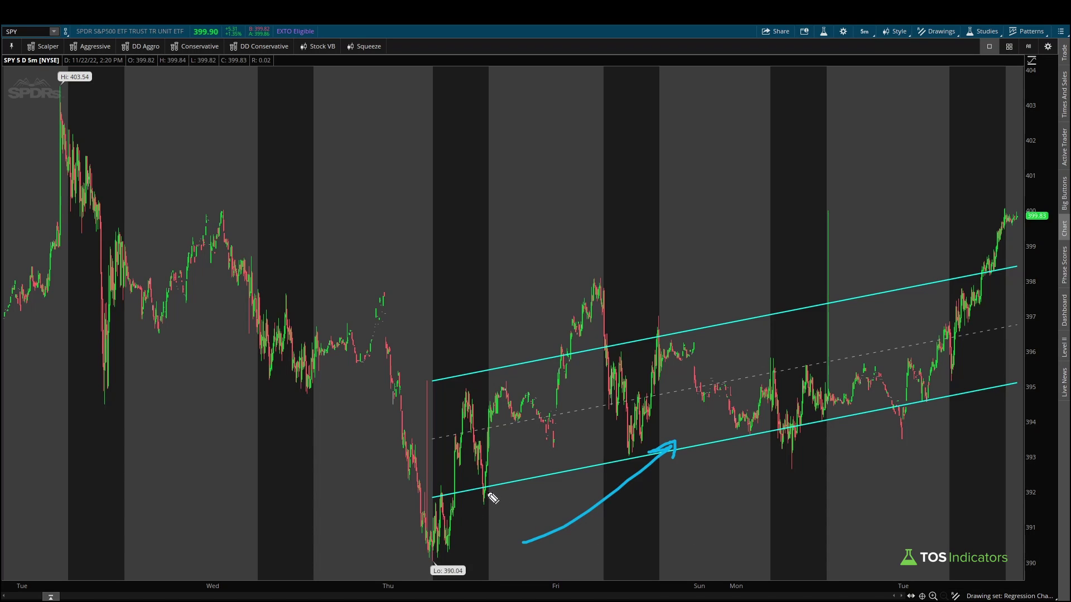
pyautogui.press('Escape')
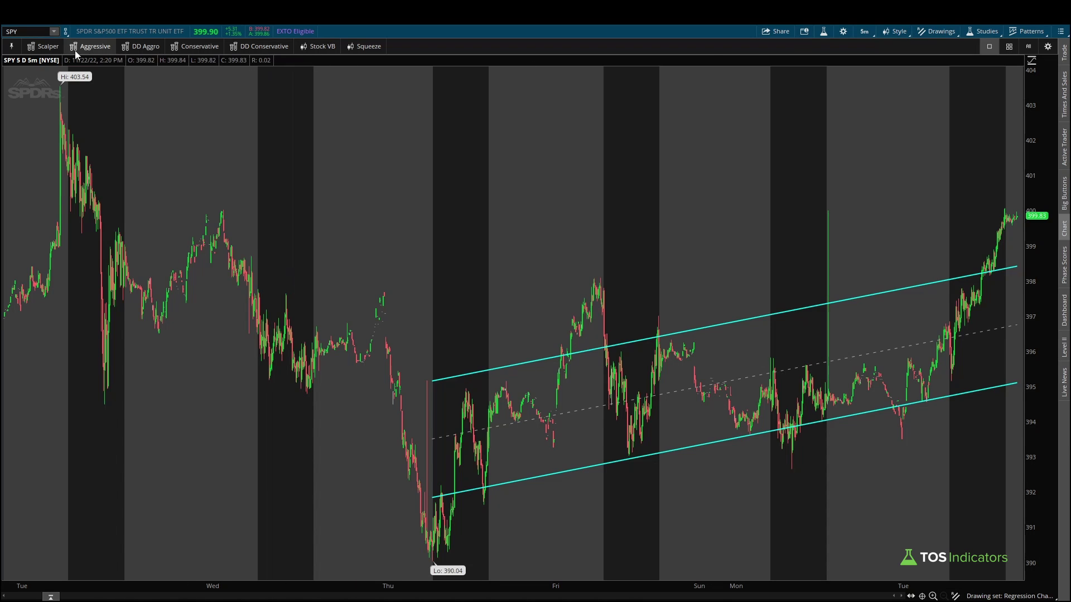
# Switch the chart to 180 D : 1h and draw a regression channel from the 348.11 October low to the latest bar
pyautogui.click(864, 32)
pyautogui.click(831, 146)
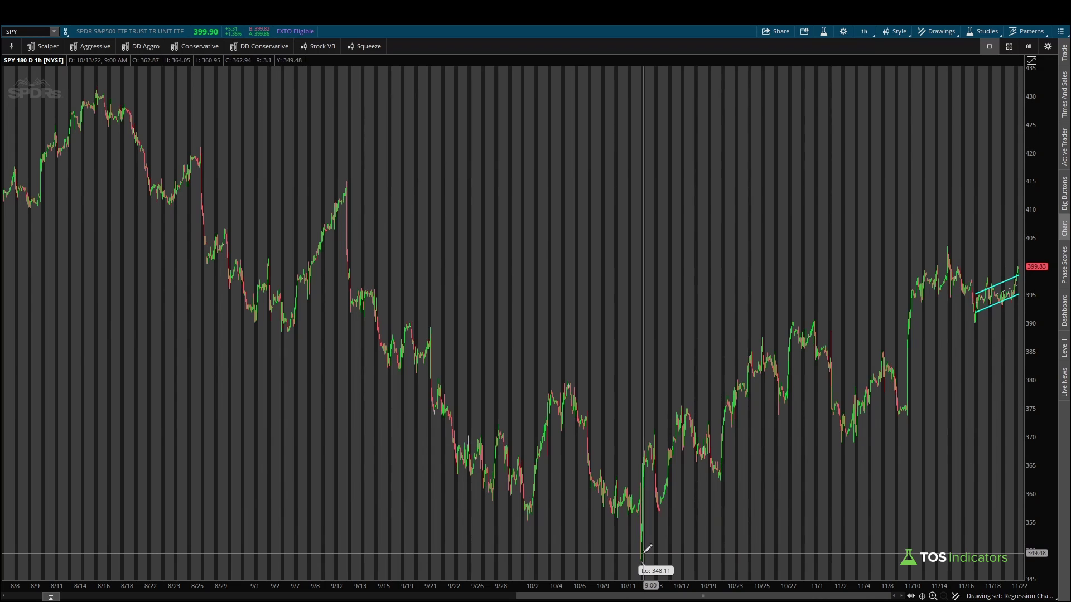
pyautogui.click(641, 552)
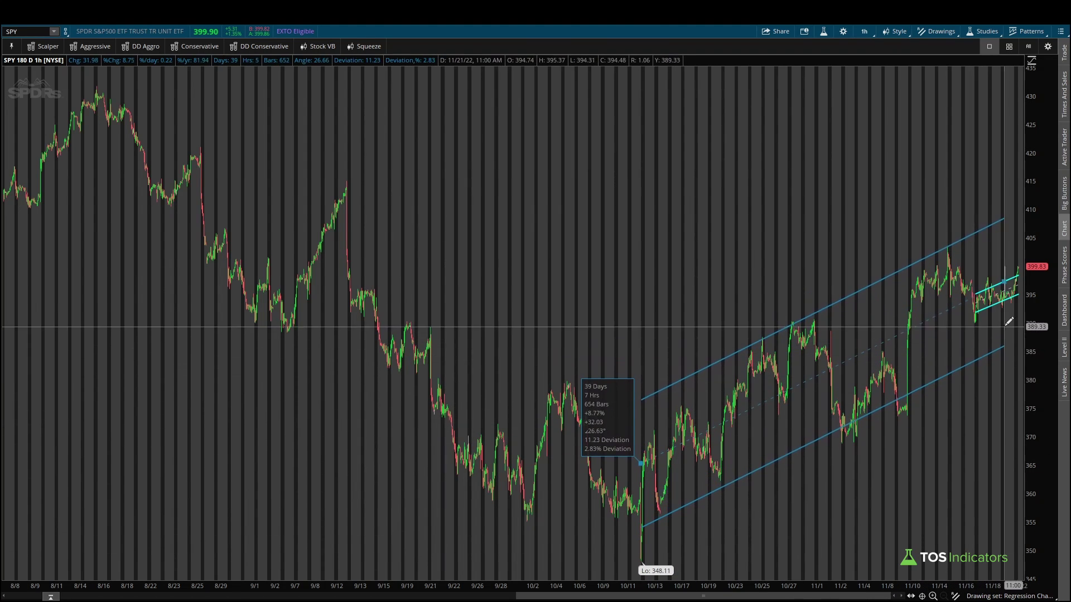
pyautogui.click(1022, 299)
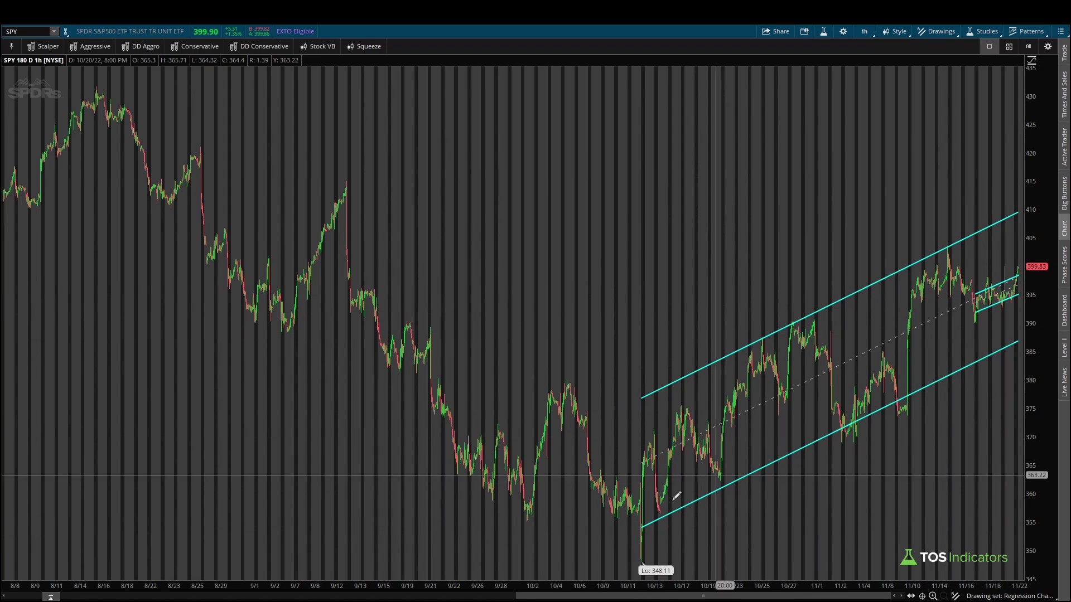
# Switch the chart to 5 Y : 1D and draw a regression channel from the 479.98 January high to the latest bar
pyautogui.click(866, 34)
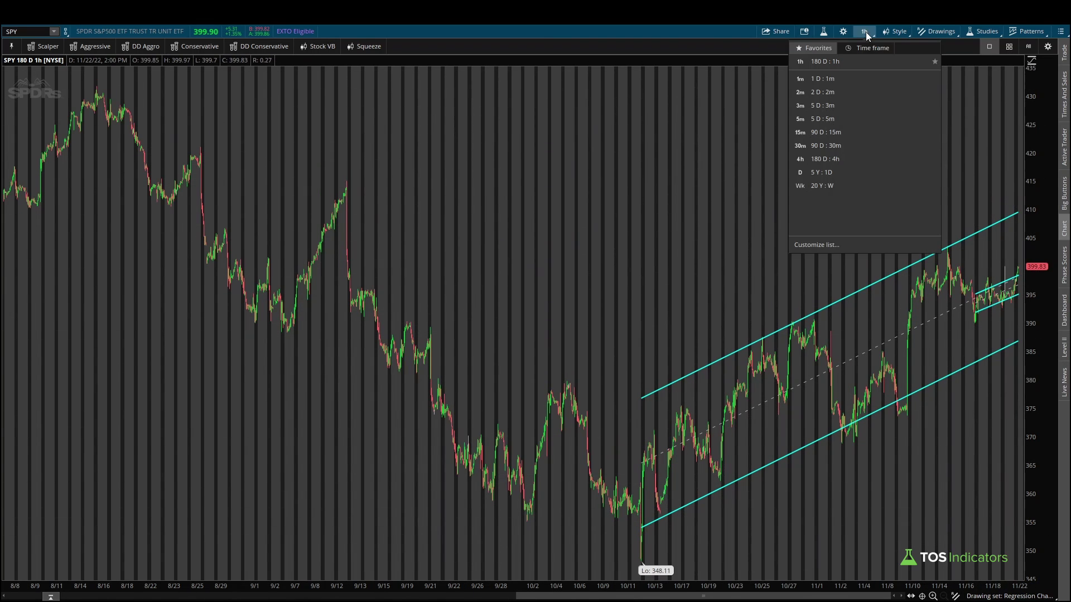
pyautogui.click(857, 178)
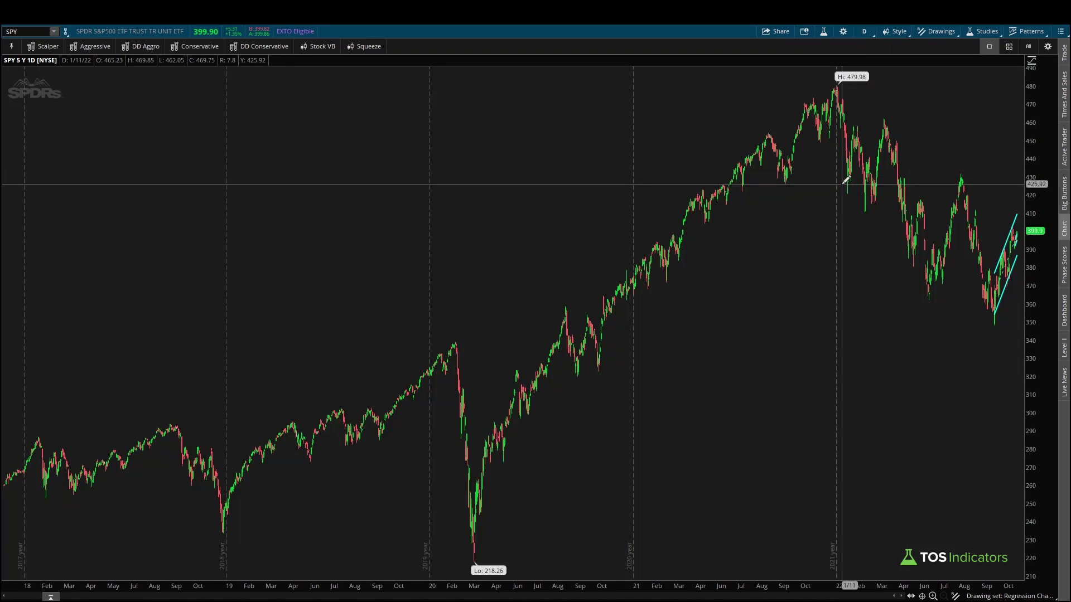
pyautogui.click(838, 86)
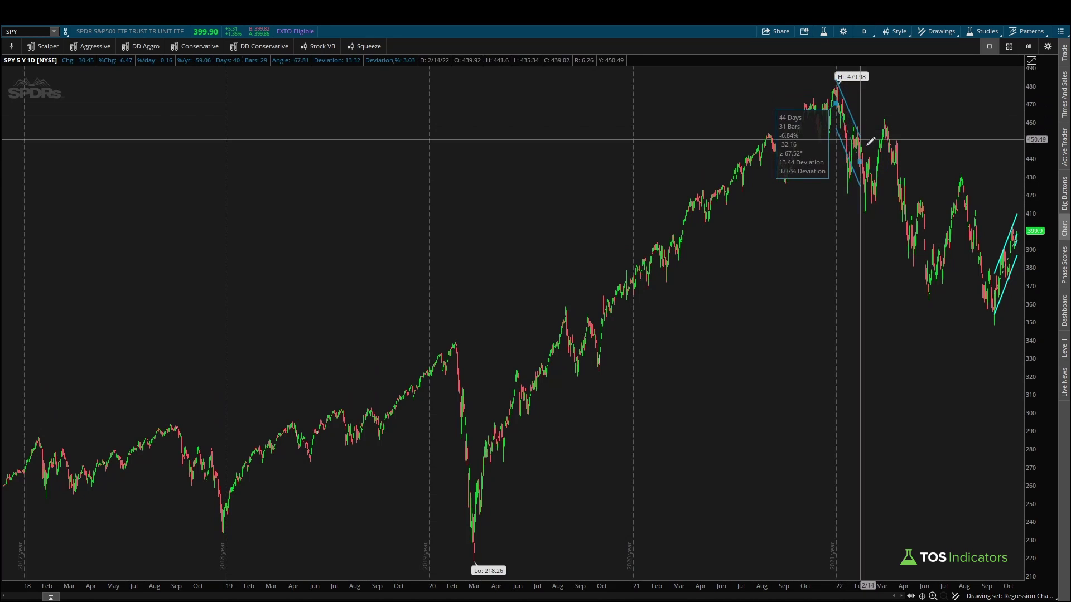
pyautogui.click(1020, 291)
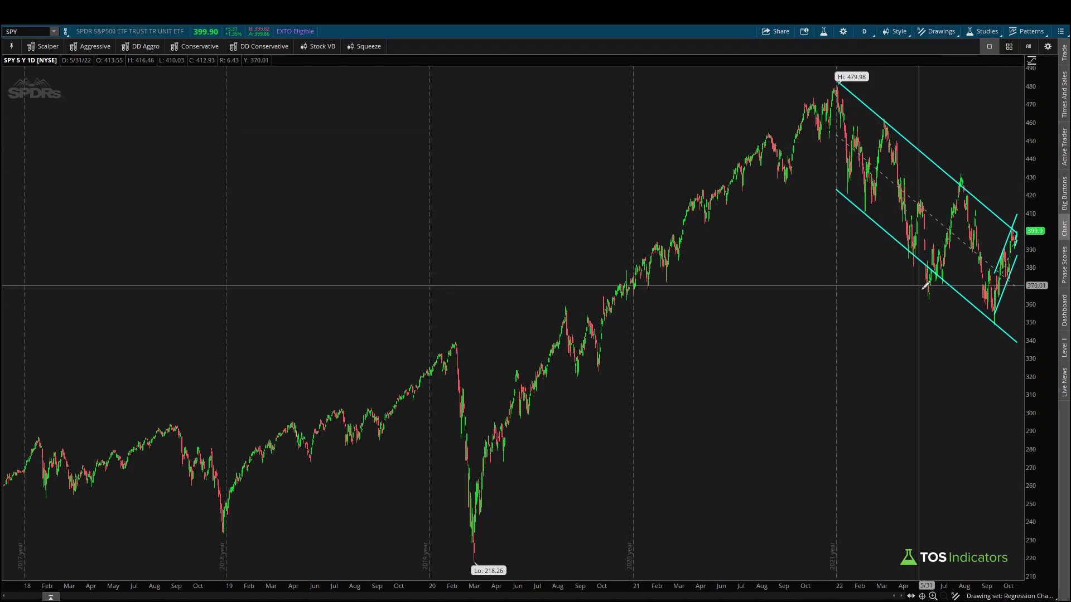
pyautogui.scroll(5, 931, 290)
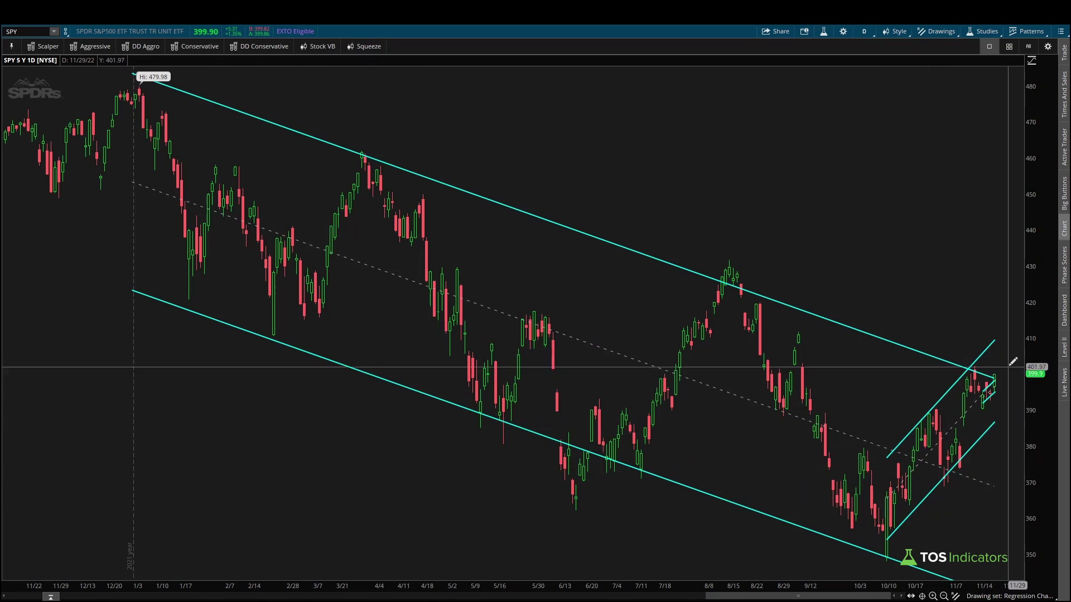
pyautogui.moveTo(993, 392); pyautogui.dragTo(1006, 379)
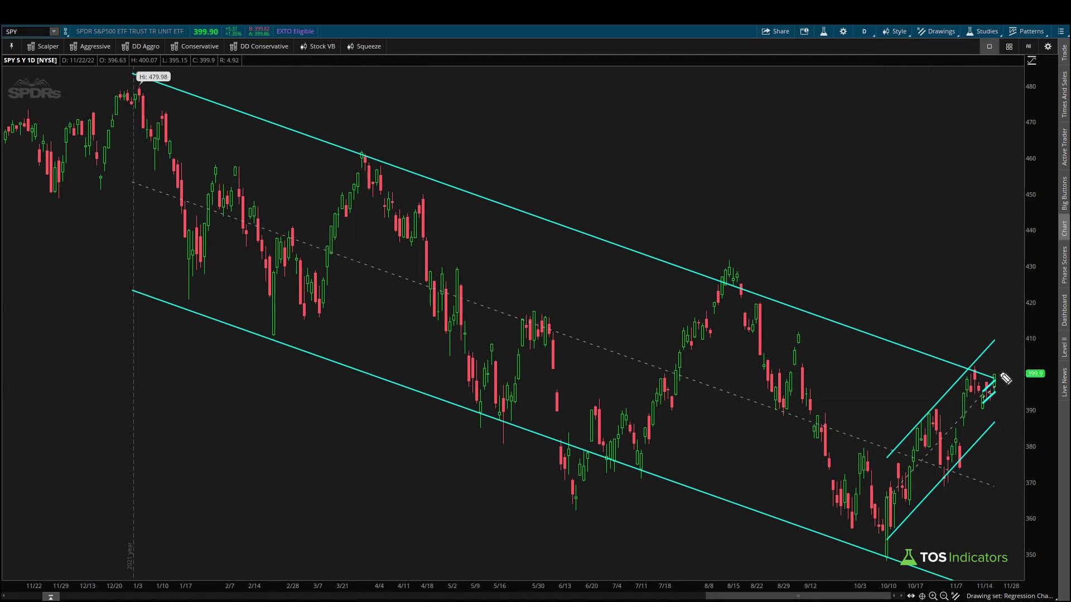
pyautogui.moveTo(1018, 307); pyautogui.dragTo(1003, 367)
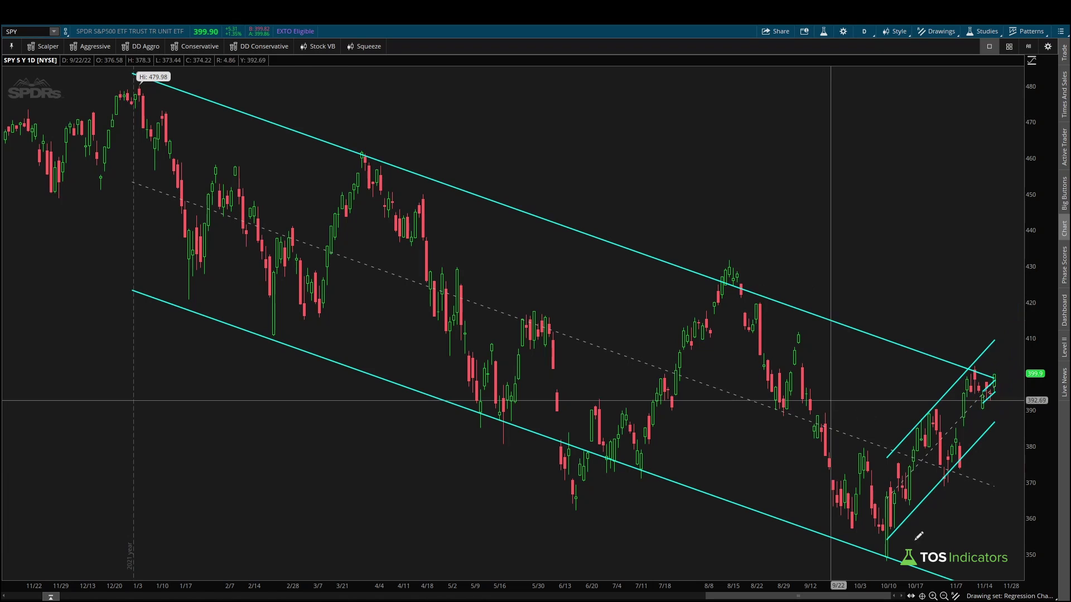
pyautogui.click(944, 596)
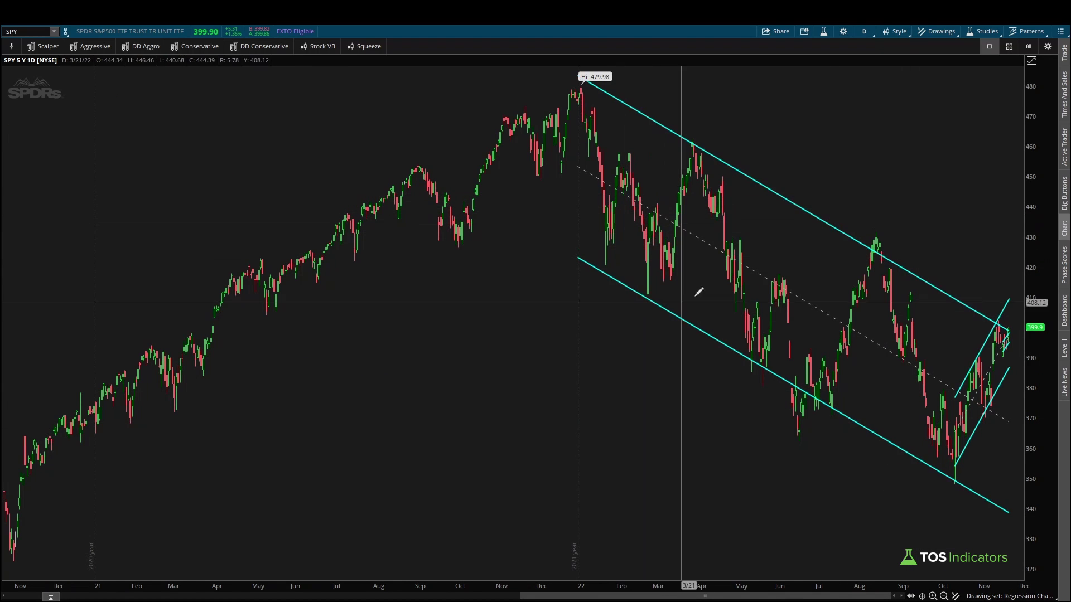
pyautogui.click(942, 31)
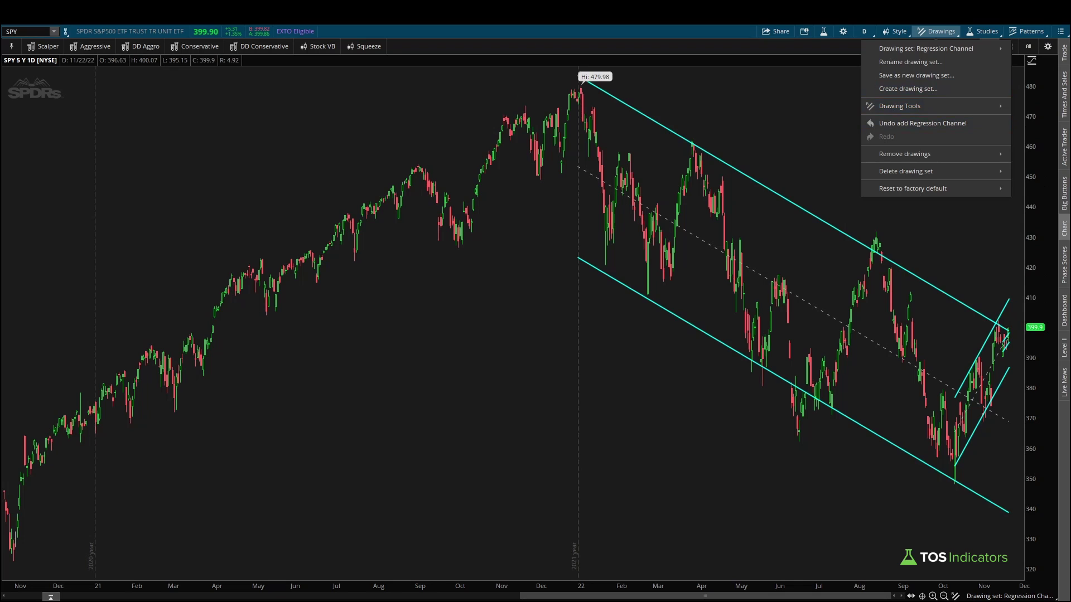
pyautogui.press('Escape')
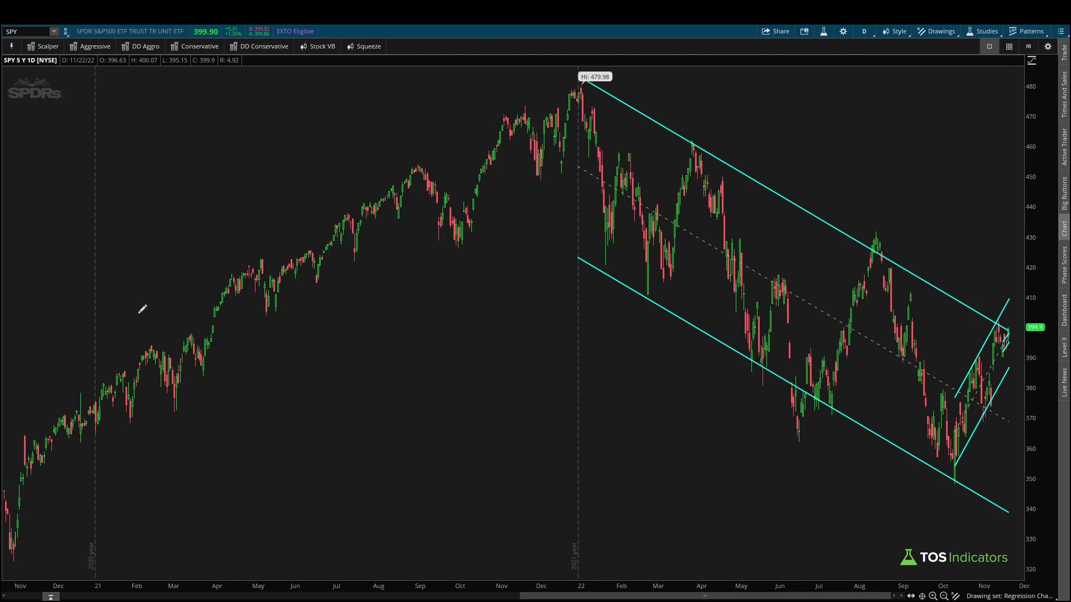
# Activate the Trendline drawing tool and open the set of drawing tools again
pyautogui.click(939, 31)
pyautogui.moveTo(956, 108)
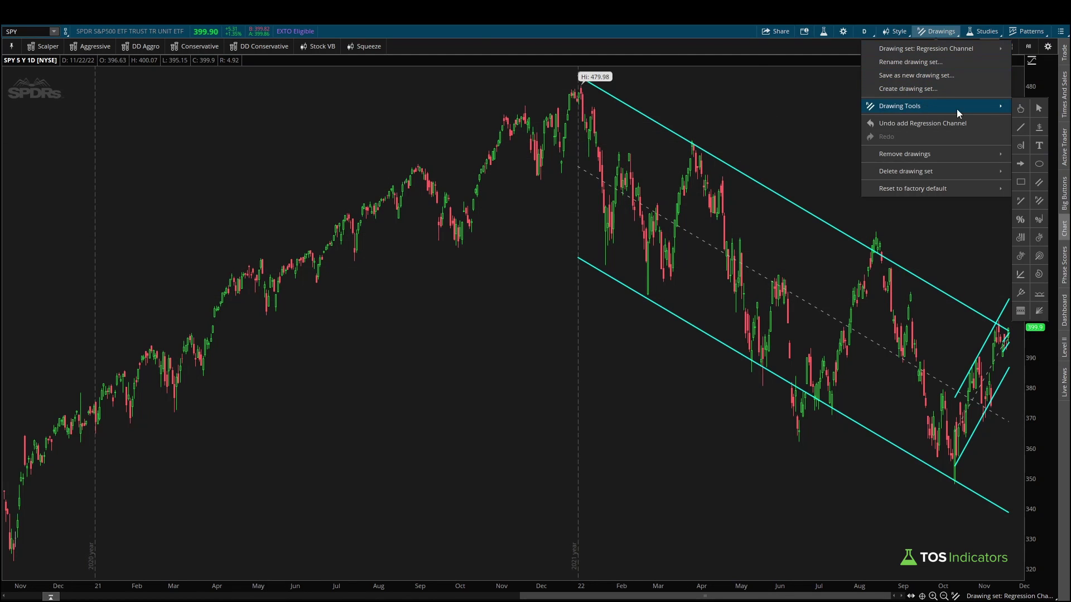
pyautogui.click(1023, 131)
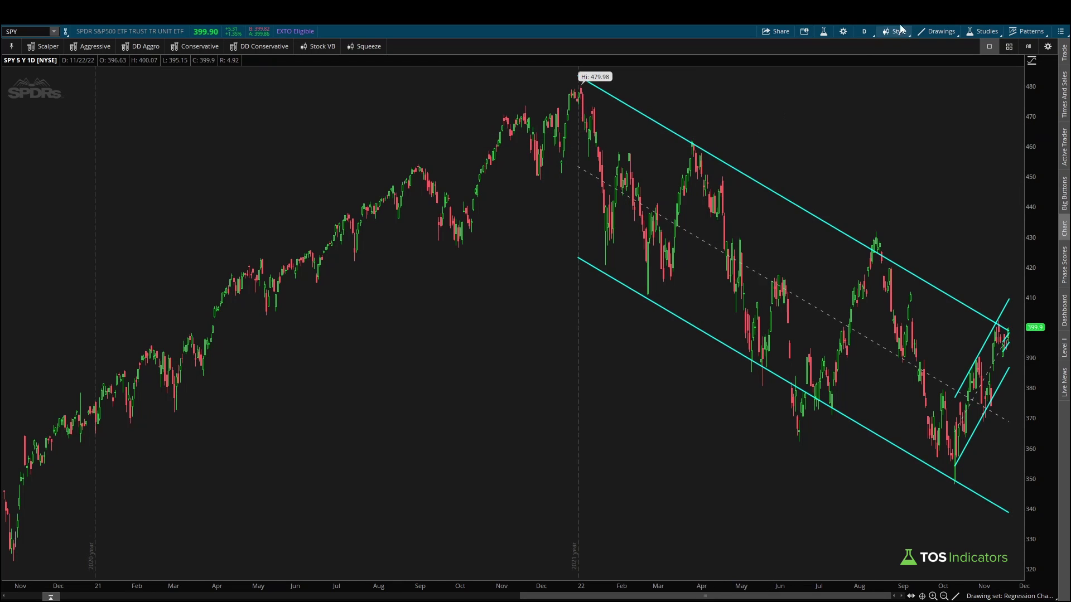
pyautogui.click(936, 32)
pyautogui.moveTo(996, 109)
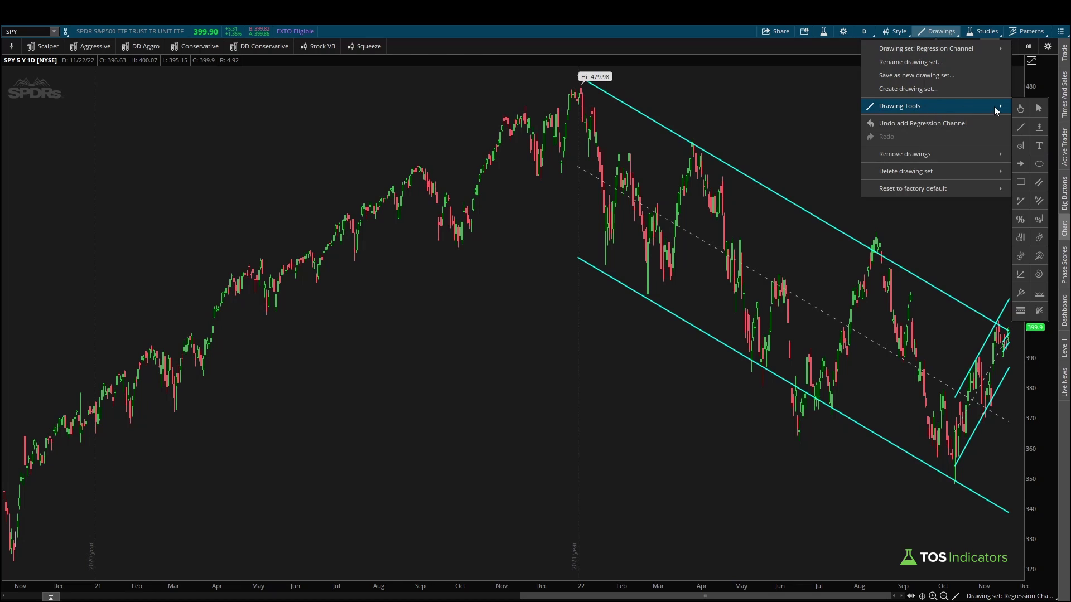